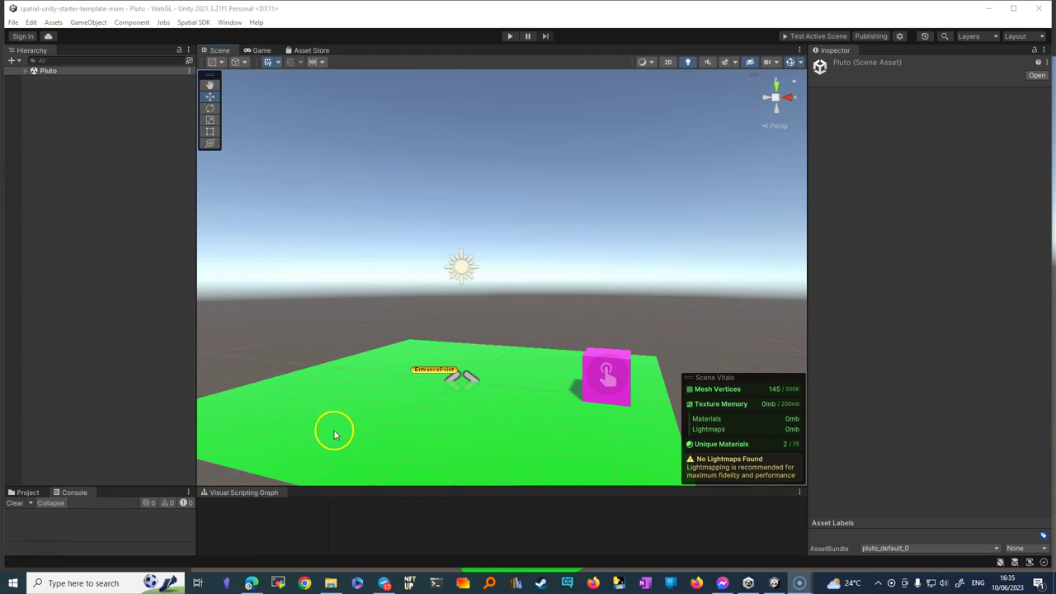
Deselect the Pluto scene asset, tilt the Scene view, and switch to the Spatial sandbox in Edge
left_click(449, 431)
right_click_drag(418, 424, 415, 435)
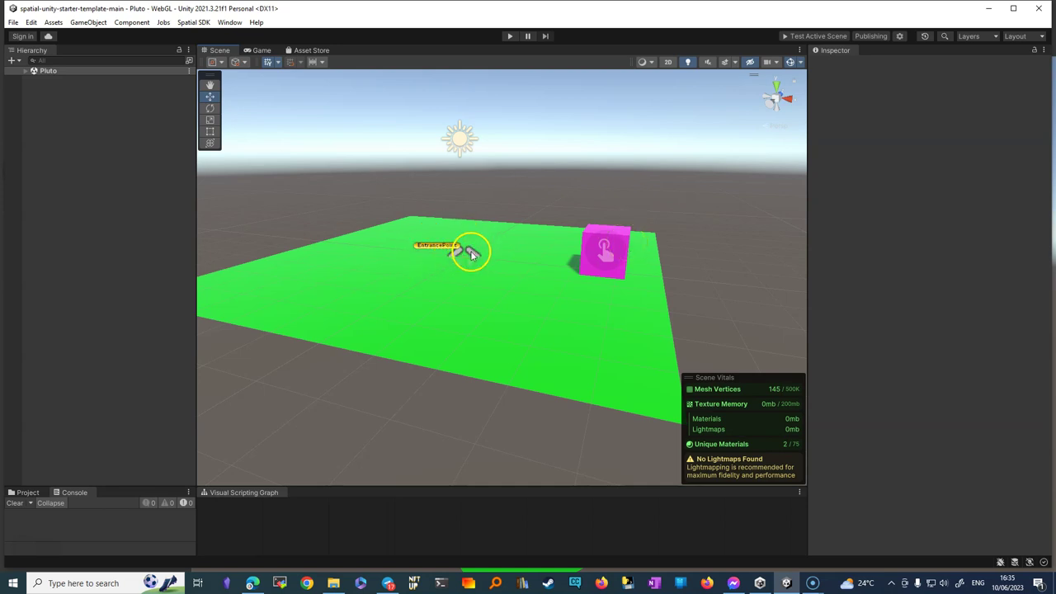
left_click(252, 583)
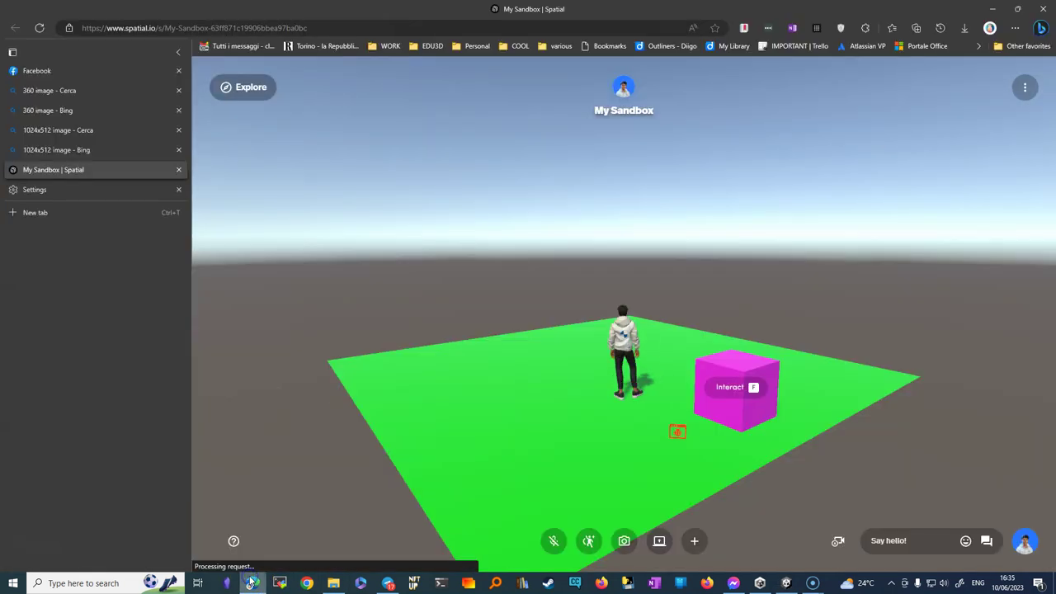
Orbit the sandbox camera around the avatar, then open panoramic-beach.webp in paint.net
mouse_move(544, 446)
left_mouse_down()
mouse_move(895, 488)
mouse_move(601, 506)
left_mouse_up()
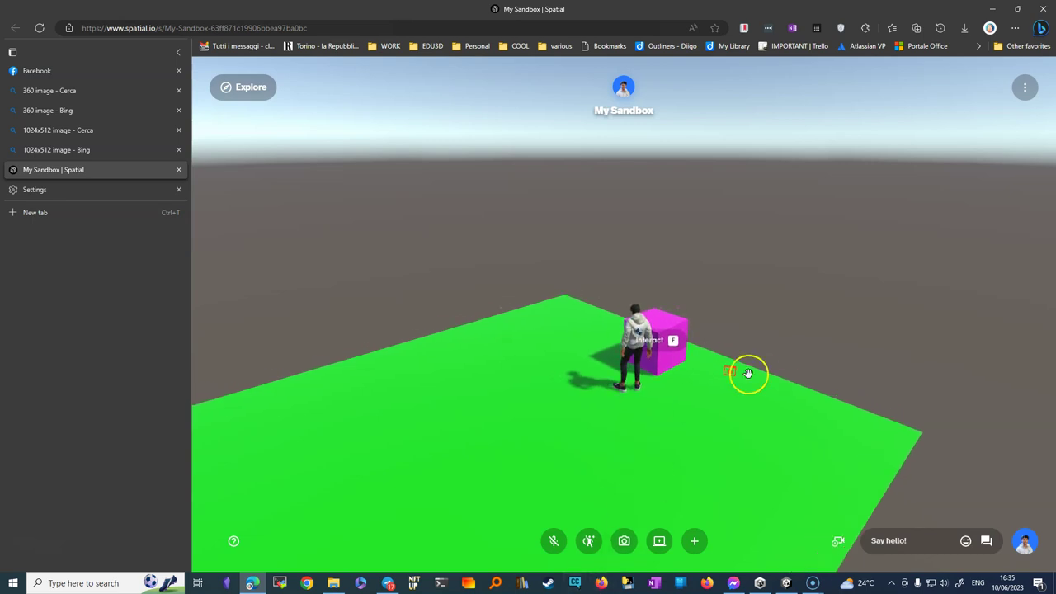
mouse_move(598, 477)
left_mouse_down()
mouse_move(532, 375)
mouse_move(662, 385)
left_mouse_up()
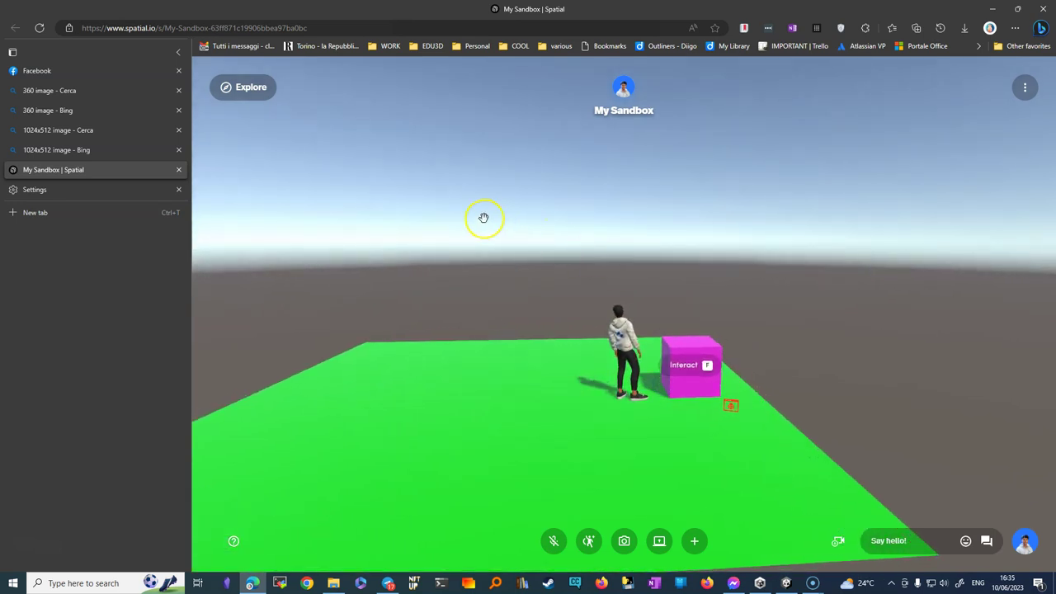
left_click(497, 333)
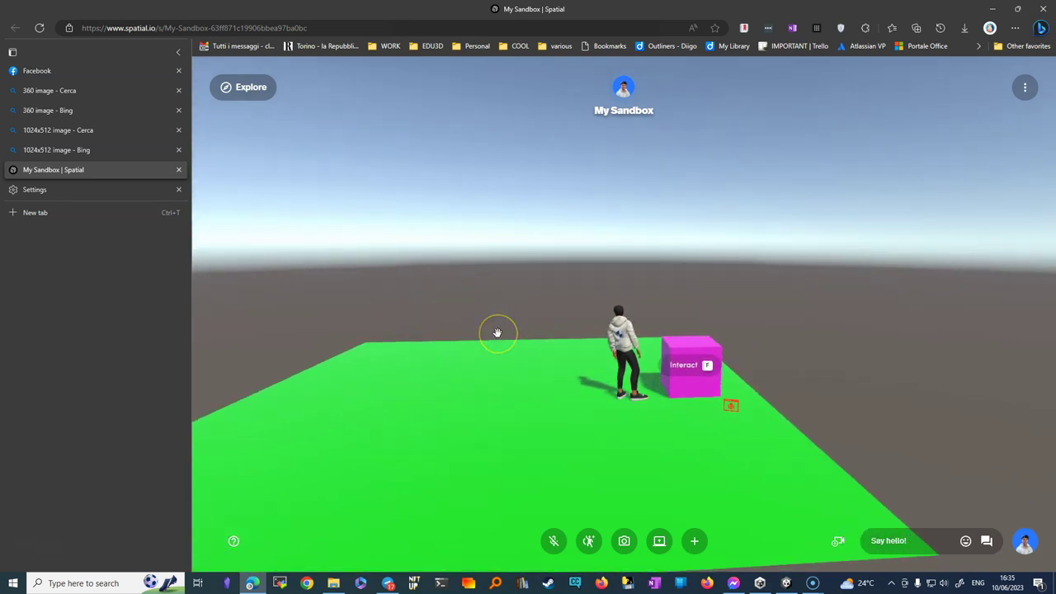
left_click(498, 405)
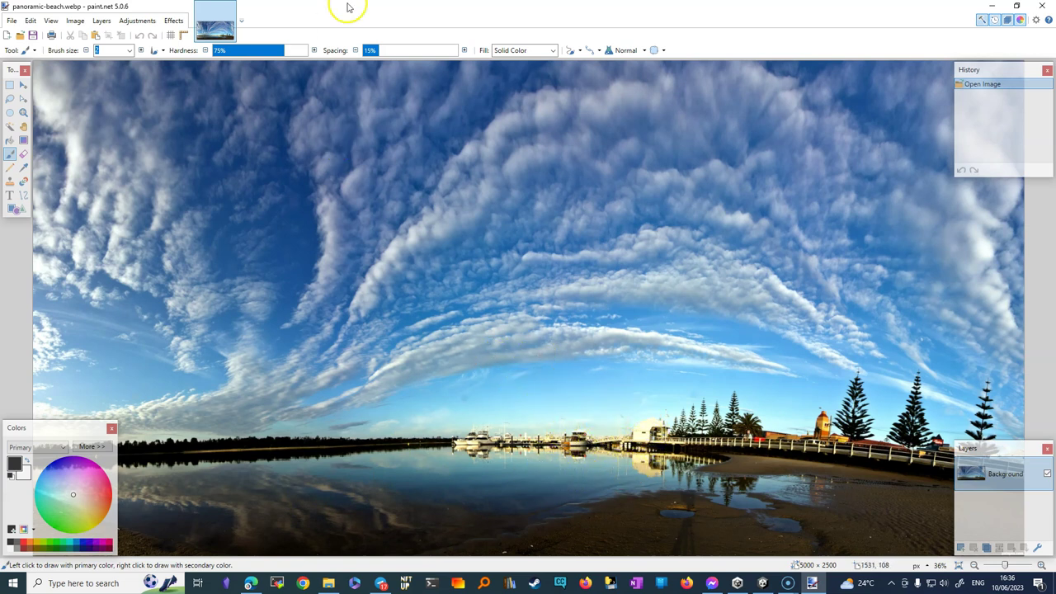
Close paint.net to return to the Spatial sandbox
left_click(1046, 7)
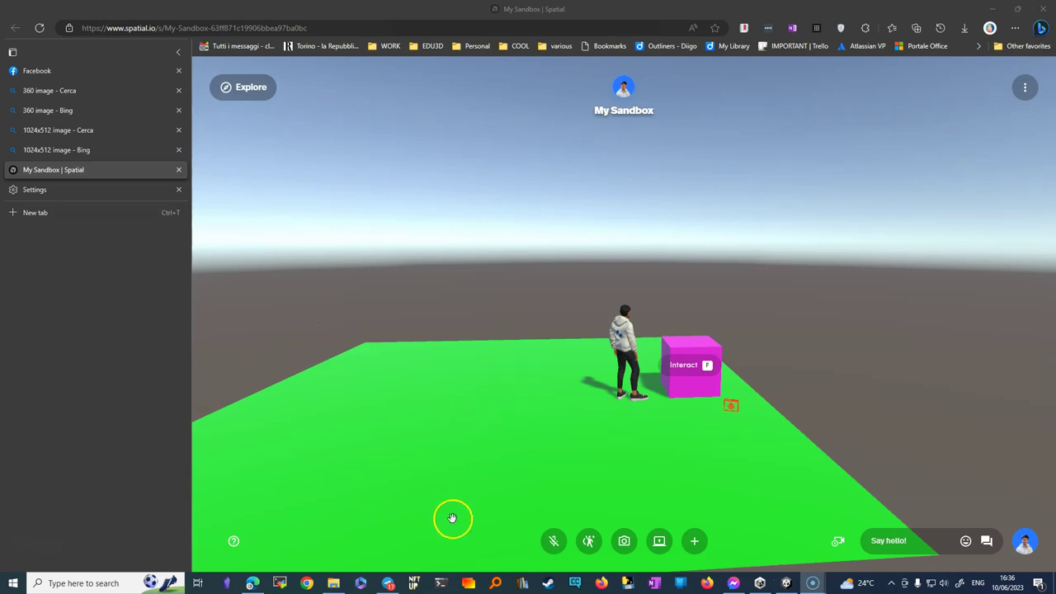
Open the Rendering > Lighting window in Unity and dock it beside the Inspector
left_click(788, 584)
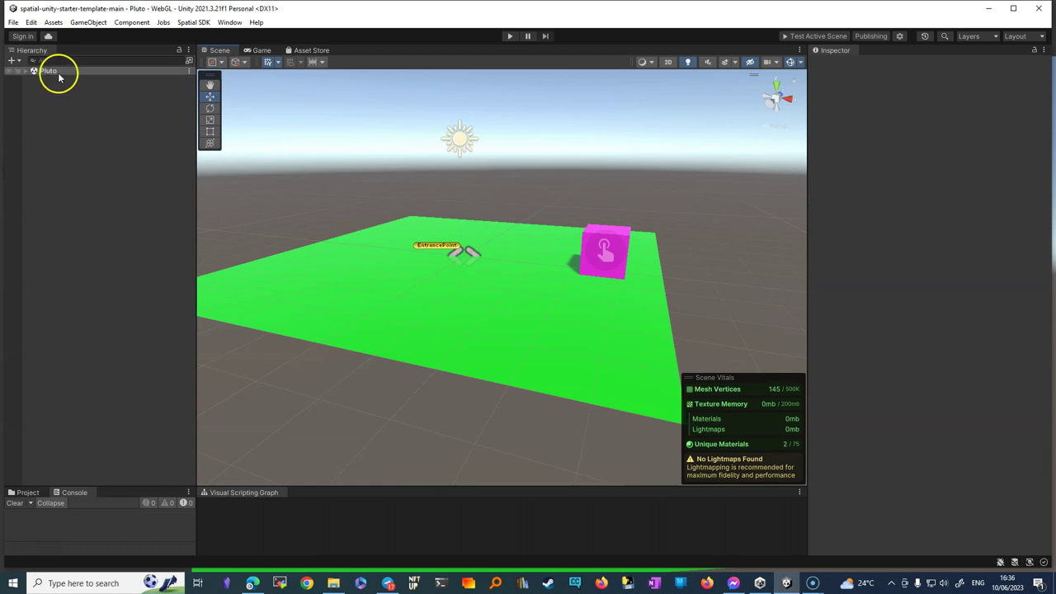
left_click(230, 22)
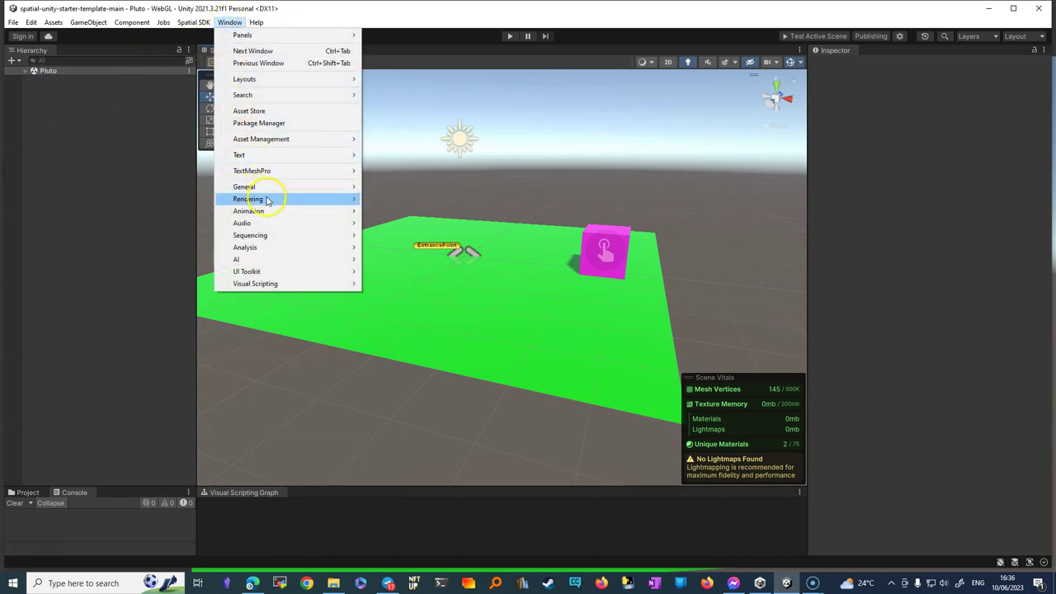
mouse_move(269, 201)
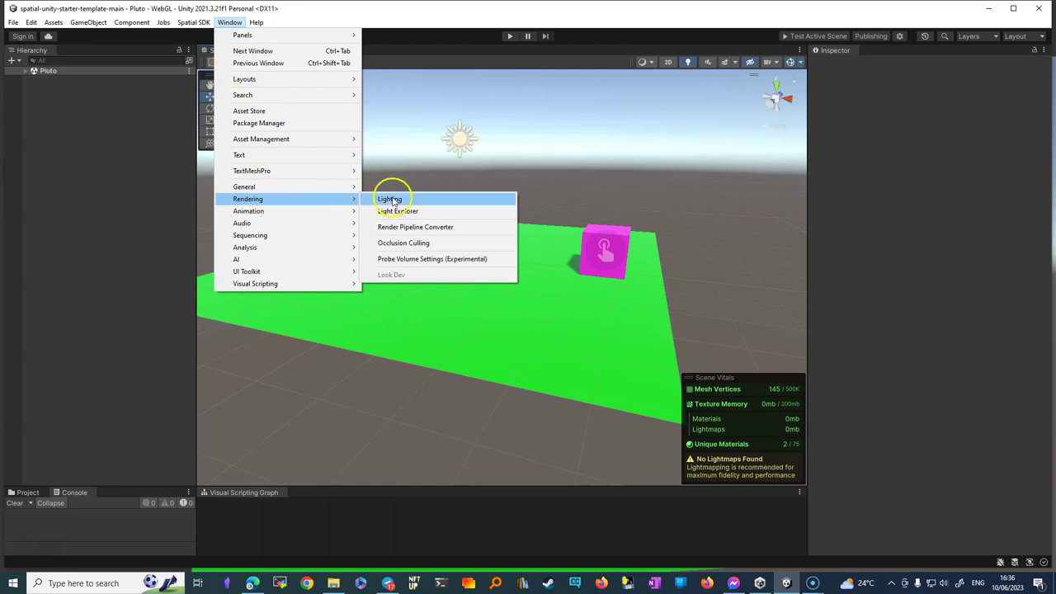
left_click(390, 200)
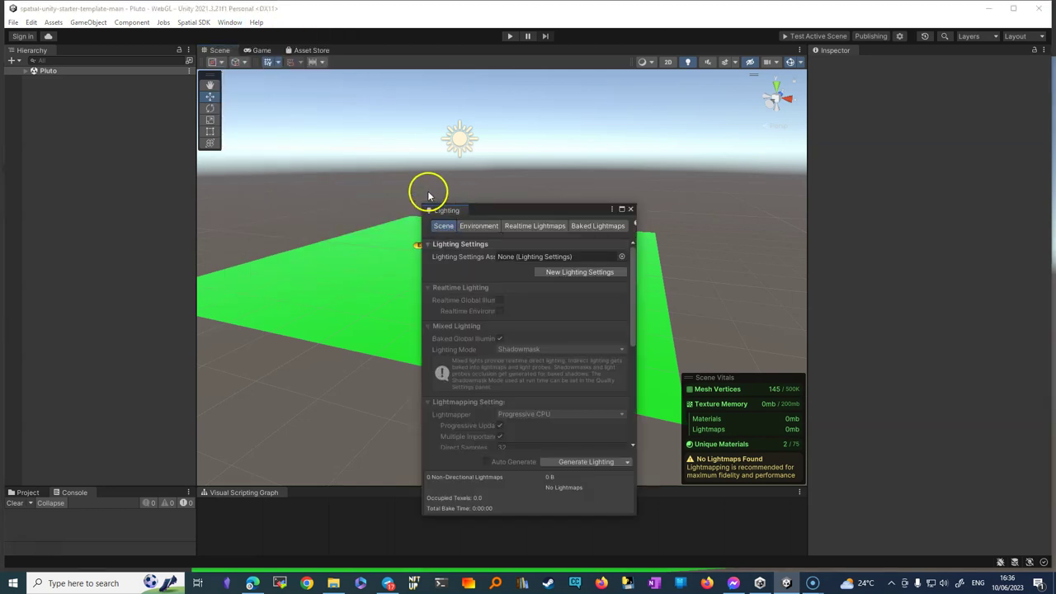
left_click_drag(442, 210, 879, 52)
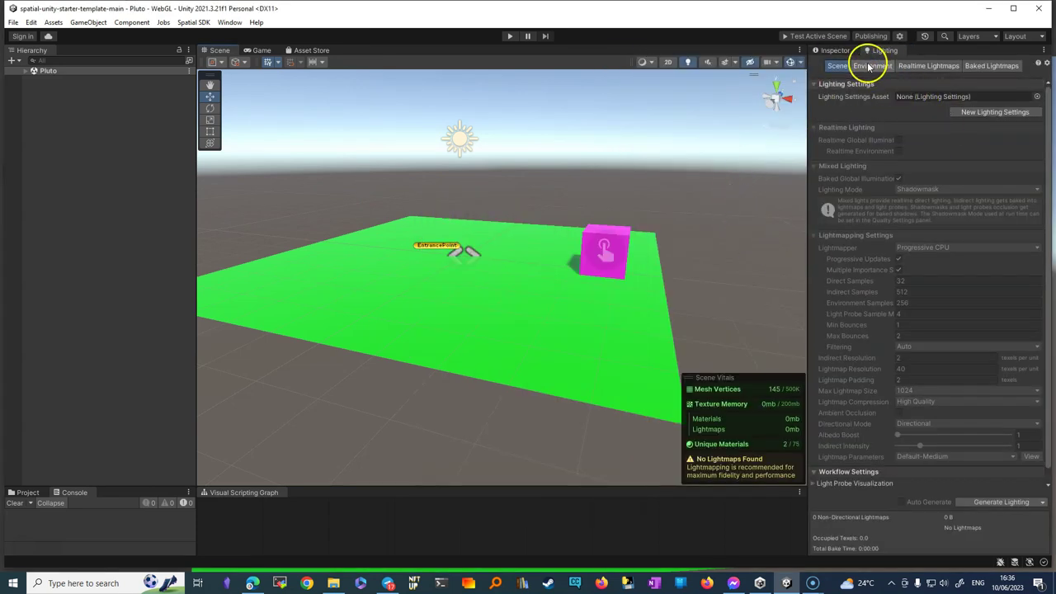
Check the Environment settings' Skybox Material (Default-Skybox), then show the Project panel
left_click(870, 66)
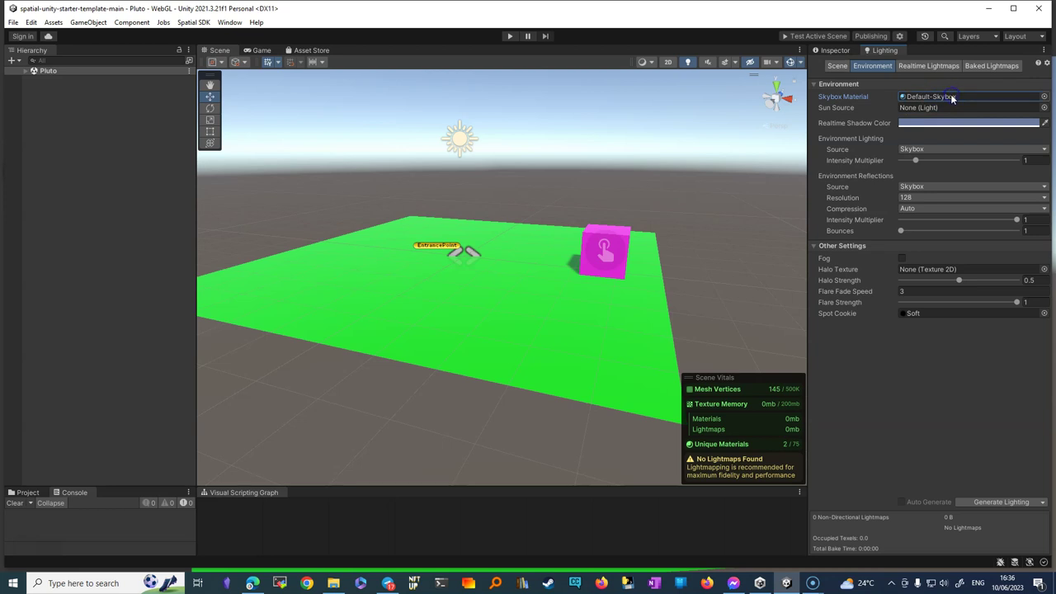
left_click(1043, 97)
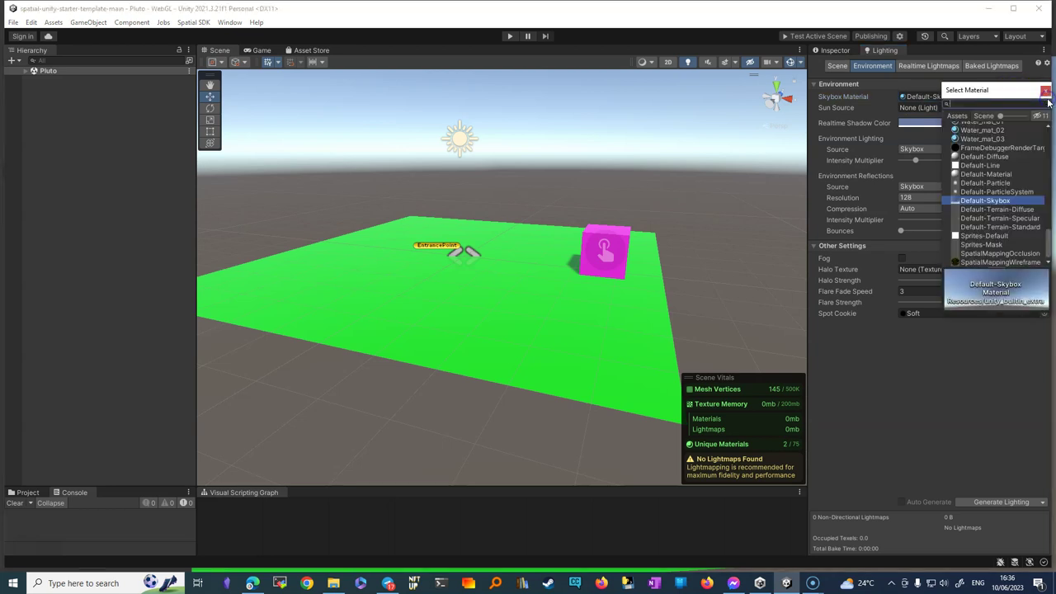
left_click(873, 83)
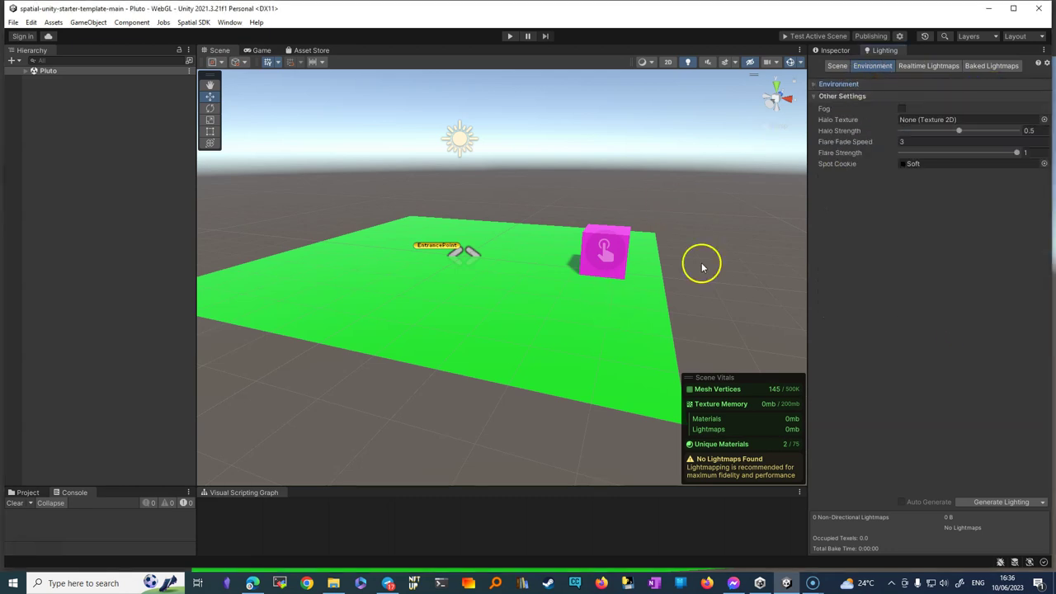
left_click(835, 84)
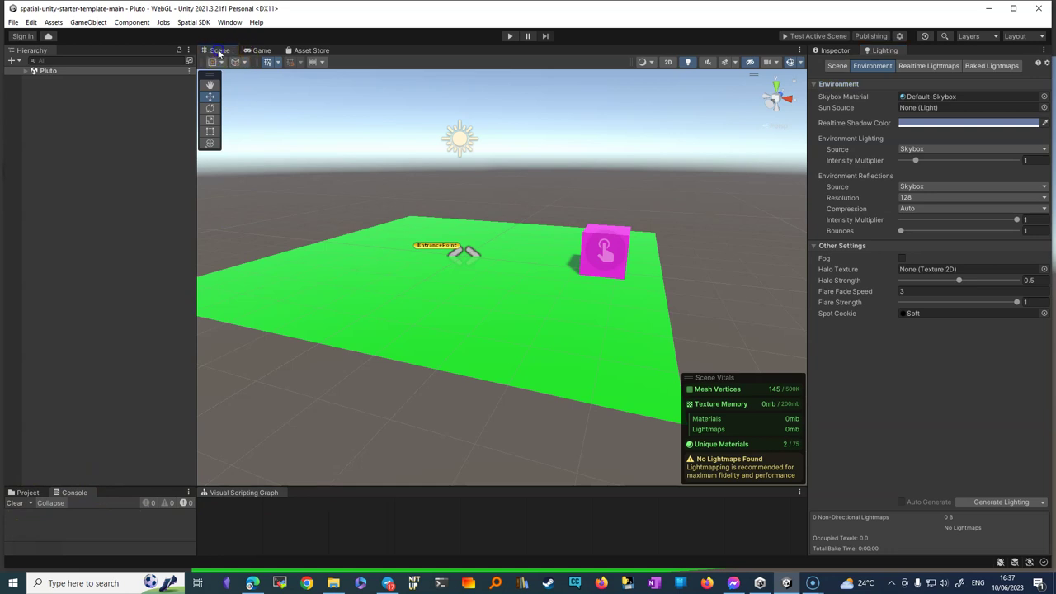
left_click(29, 492)
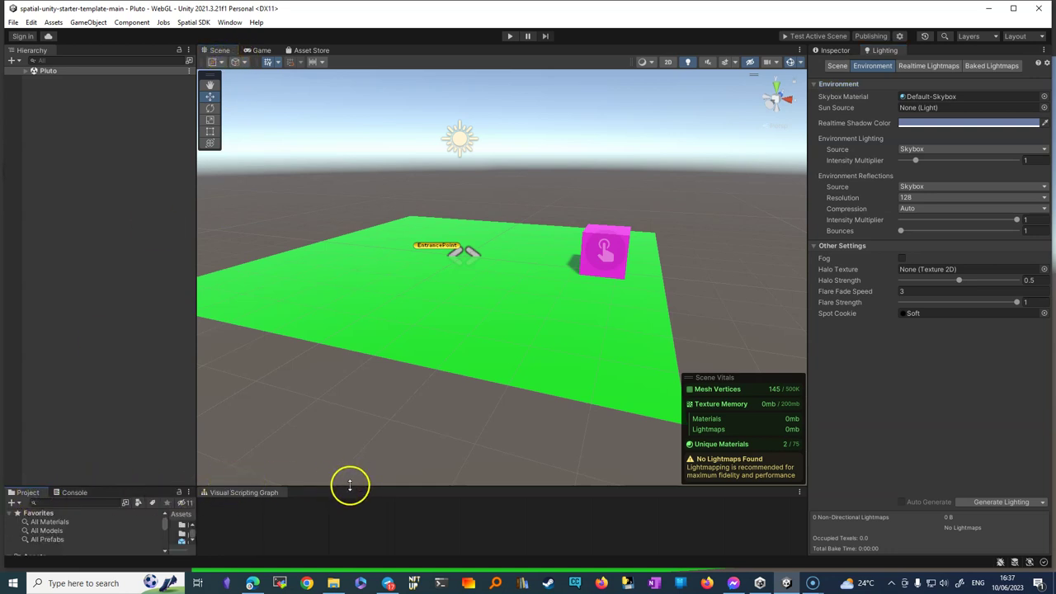
Enlarge the Project panel and open panoramic-beach from the Scenes folder in paint.net
left_click_drag(352, 487, 390, 288)
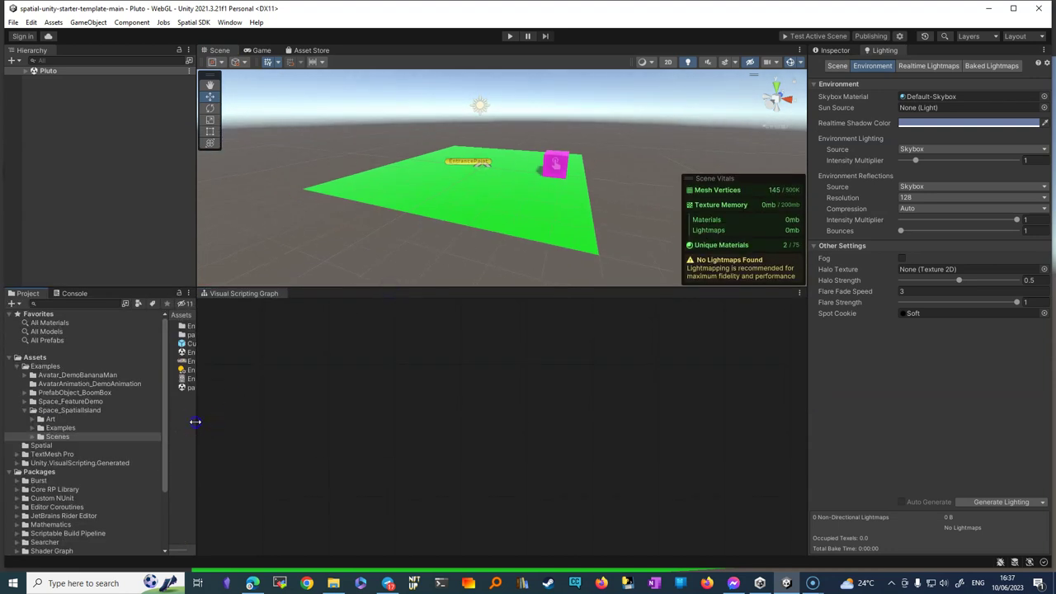
left_click_drag(193, 430, 571, 417)
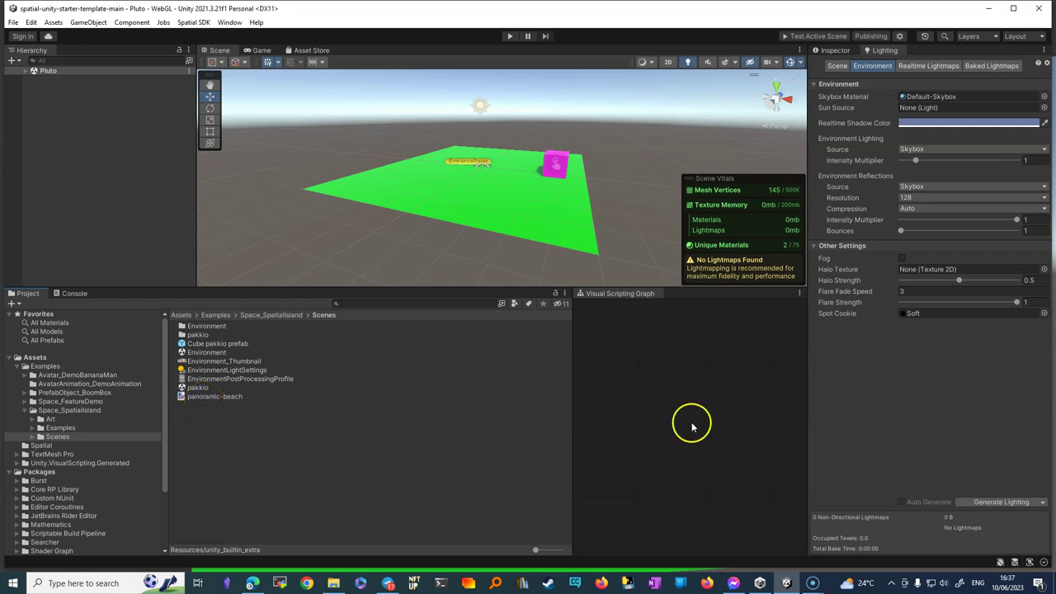
left_click(201, 399)
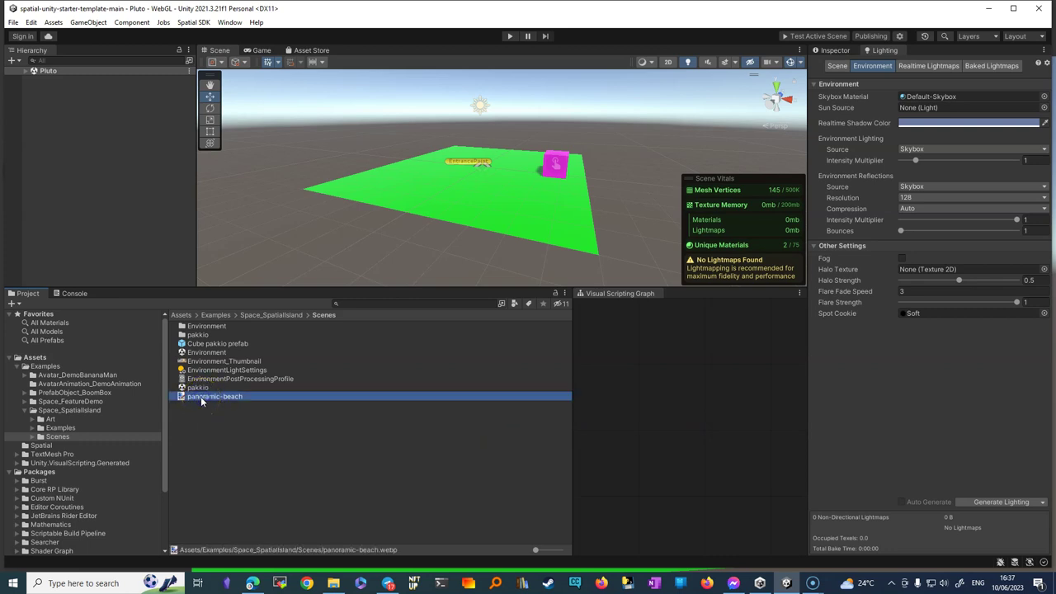
double_click(201, 400)
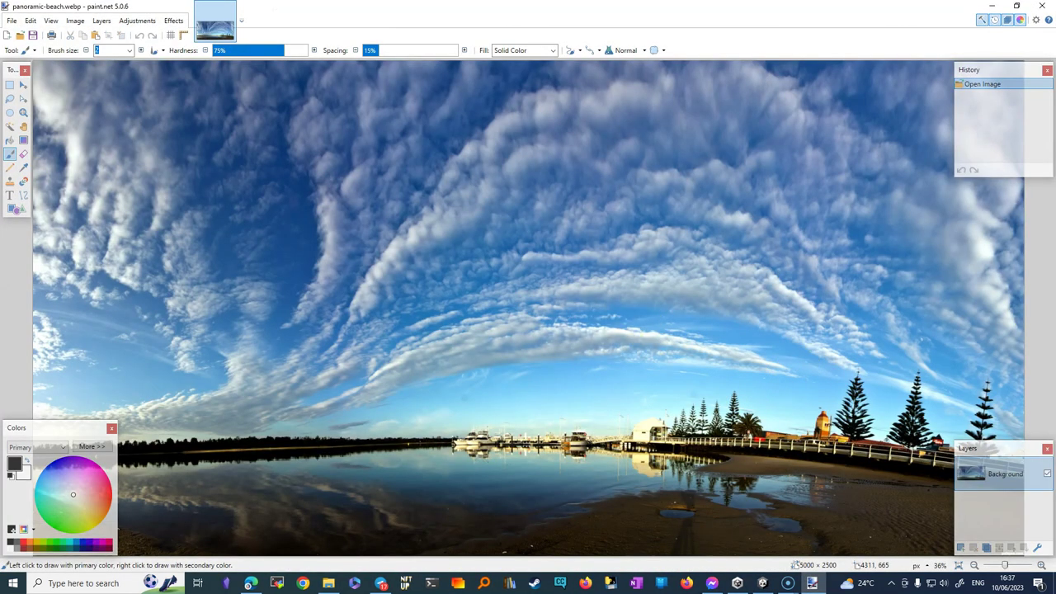
Inspect the panoramic-beach Default Asset, reopen it in paint.net from the Inspector, and return to Unity
left_click(992, 7)
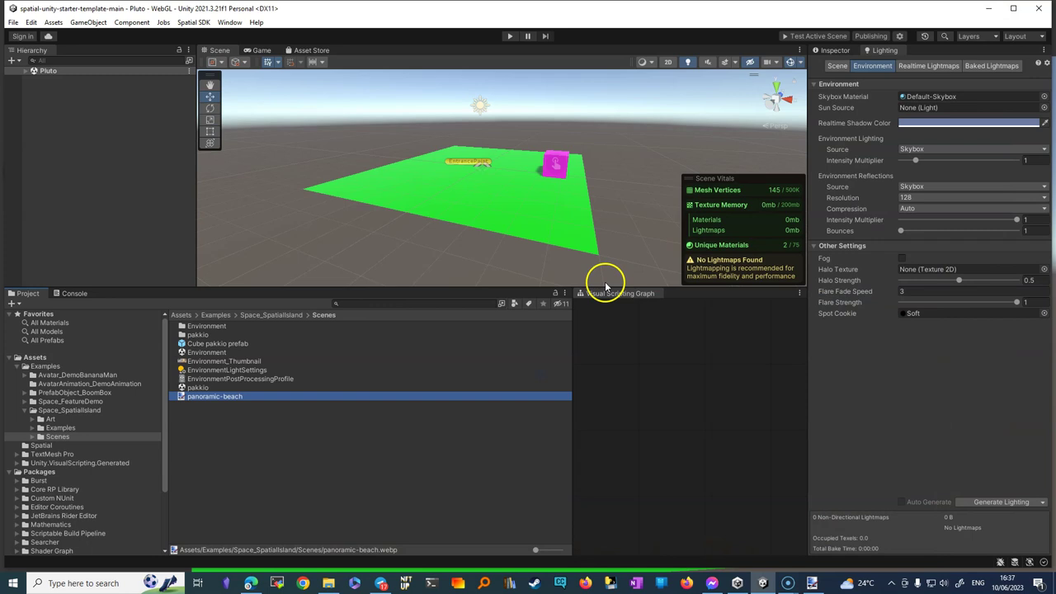
left_click(830, 51)
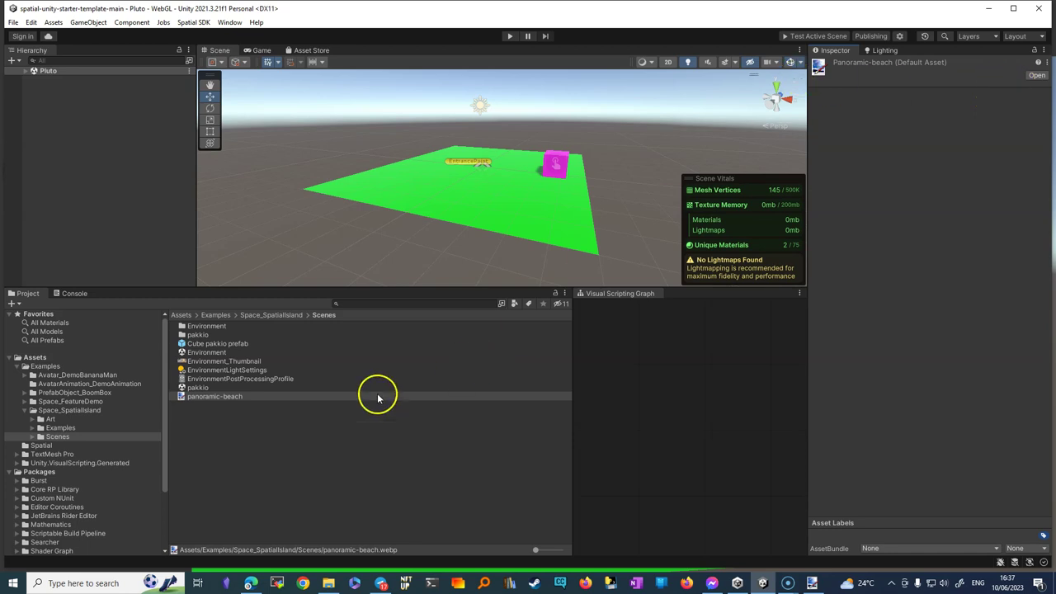
left_click(224, 397)
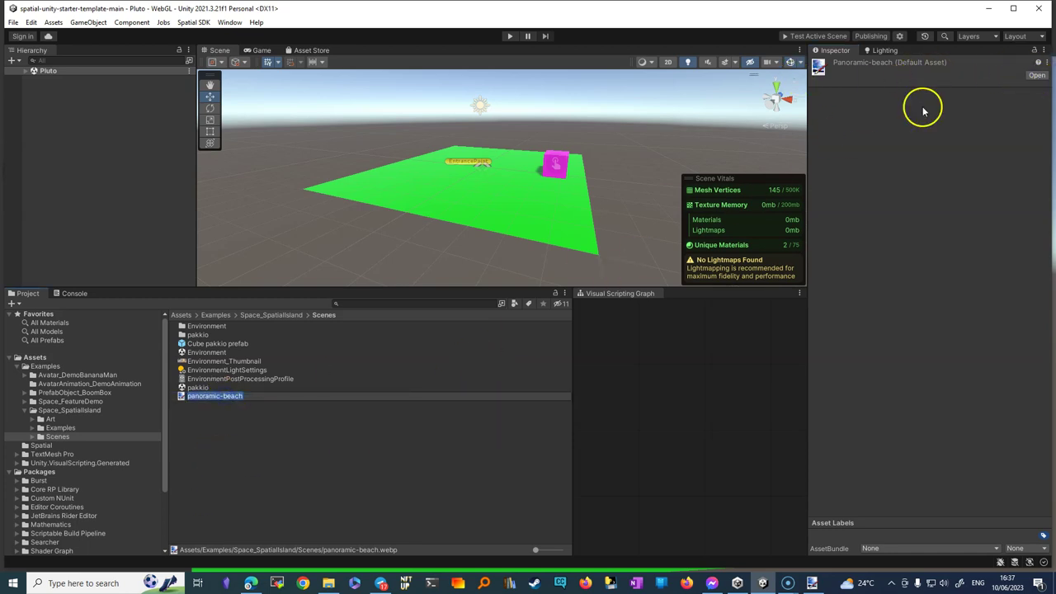
left_click(1038, 68)
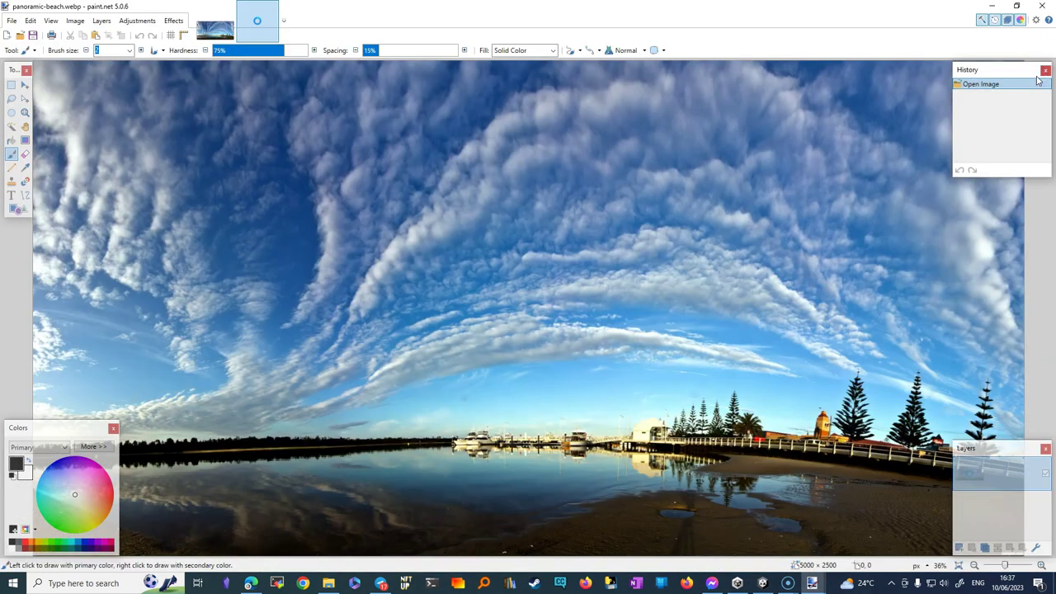
left_click(991, 6)
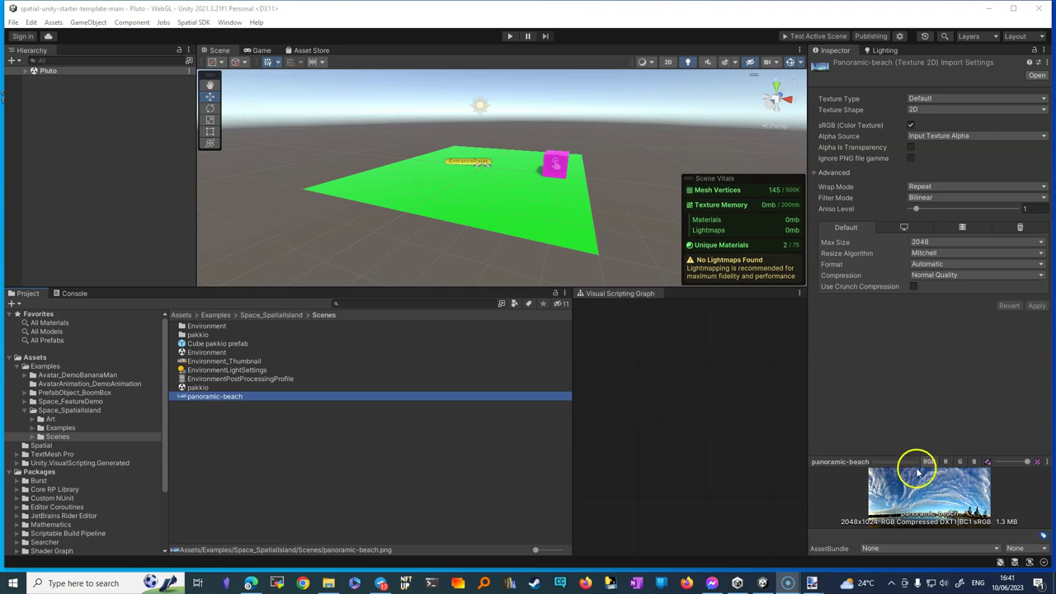
Enlarge the texture preview and turn off Generate Mip Maps in the advanced import options
left_click_drag(919, 459, 910, 365)
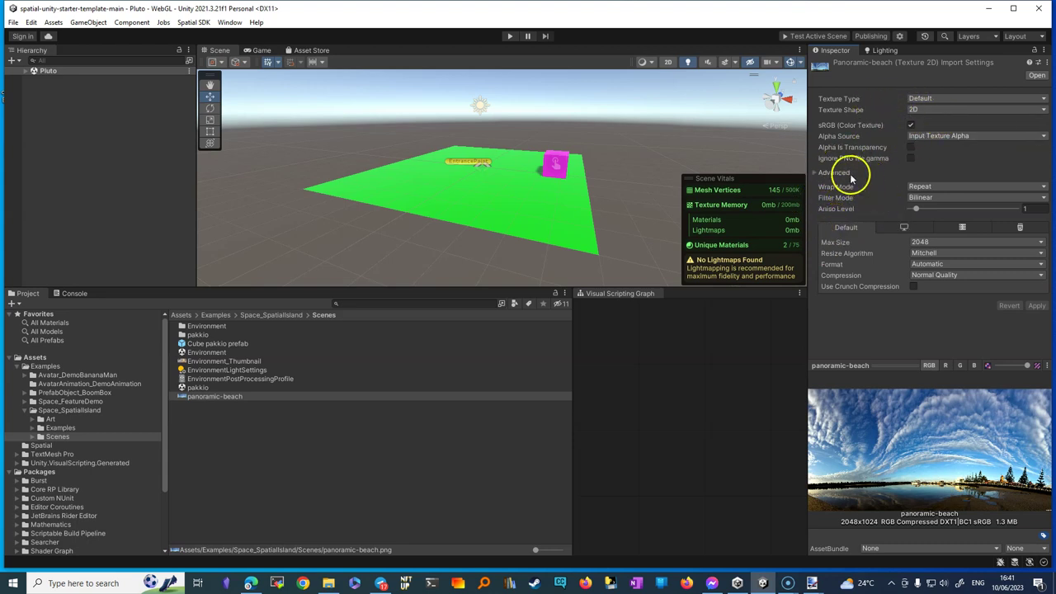
left_click(817, 174)
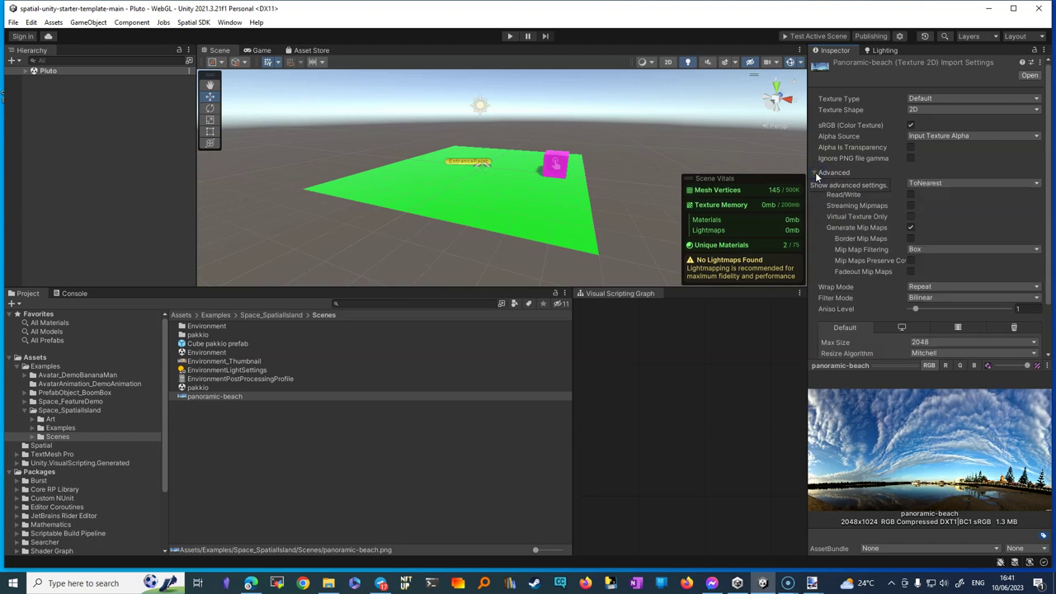
left_click(816, 173)
left_click(911, 229)
left_click(911, 229)
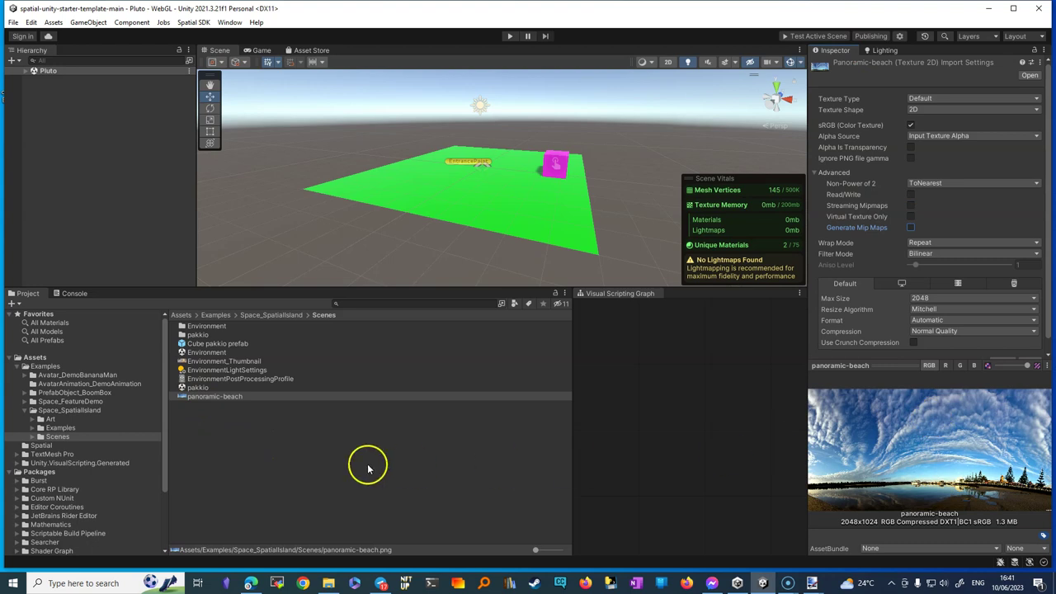
Rename the texture to panoramic-beach, apply the pending import settings, and reselect it
left_click(236, 396)
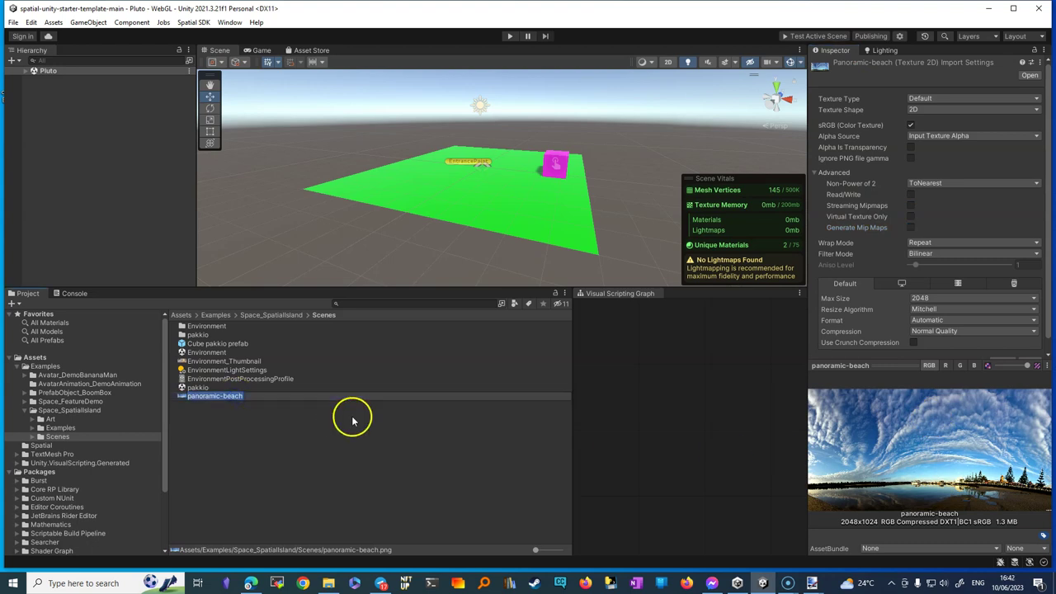
left_click(216, 412)
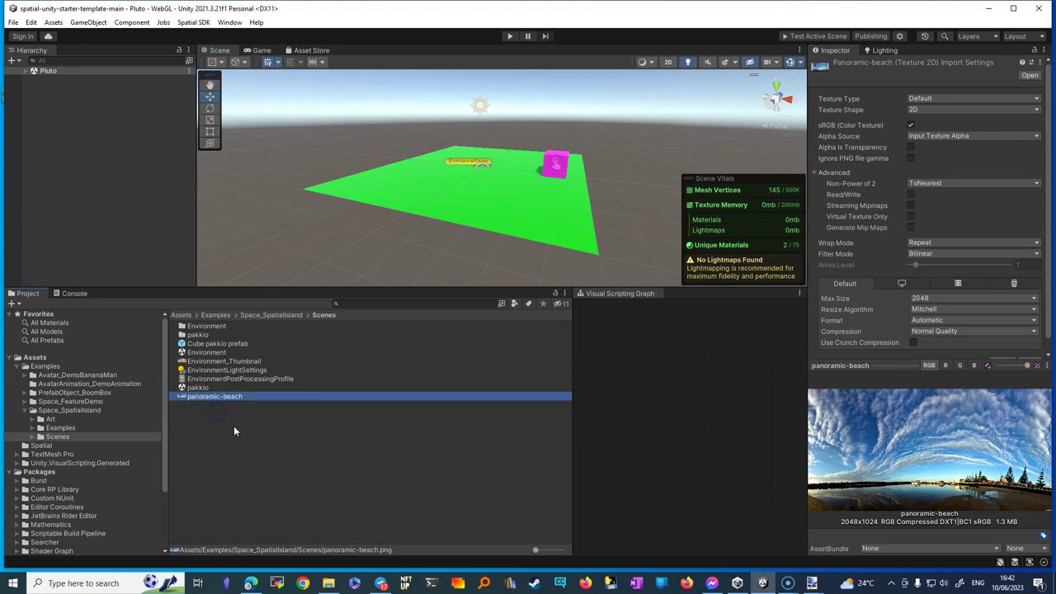
left_click(237, 433)
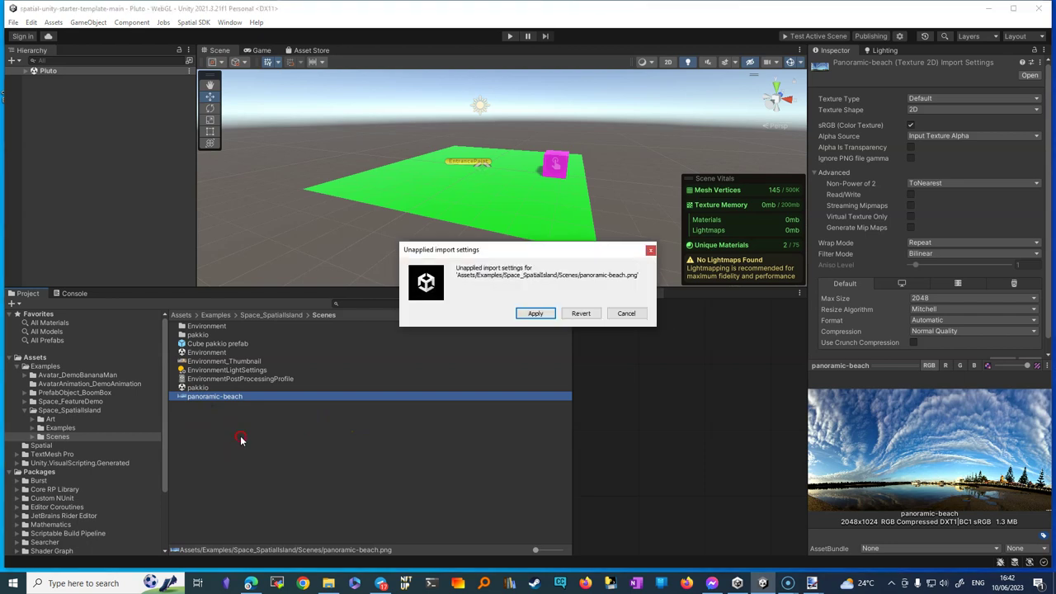
left_click(538, 317)
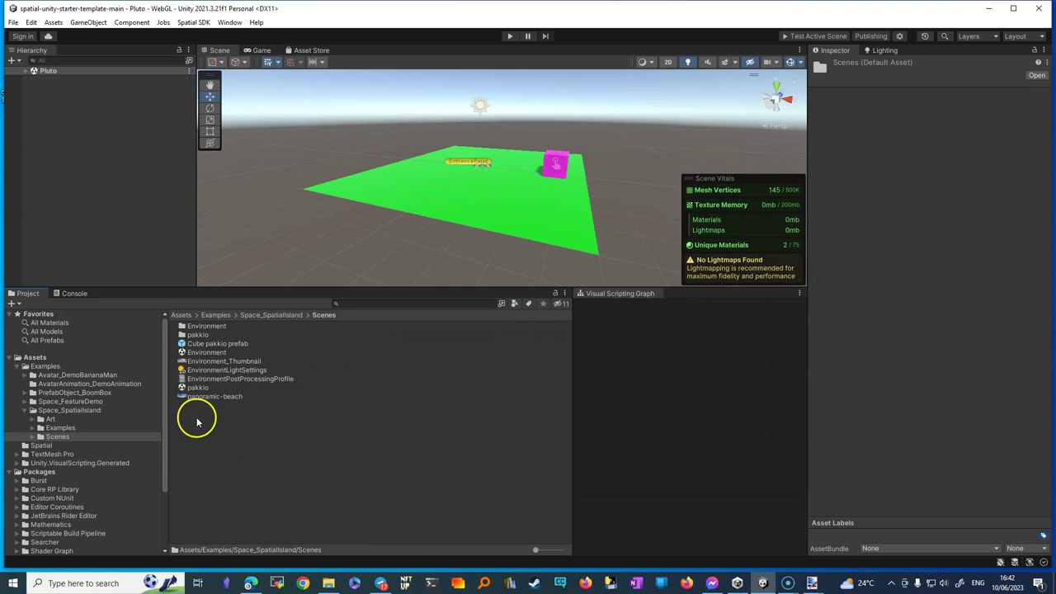
left_click(203, 398)
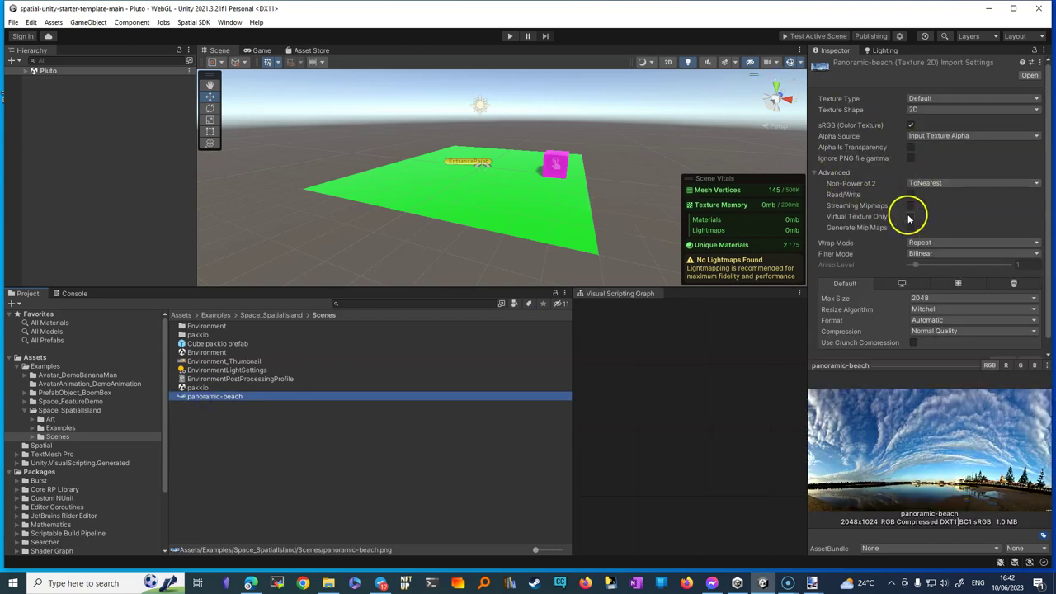
Create a new material named 'panoramic - beach' in the Scenes folder
right_click(242, 424)
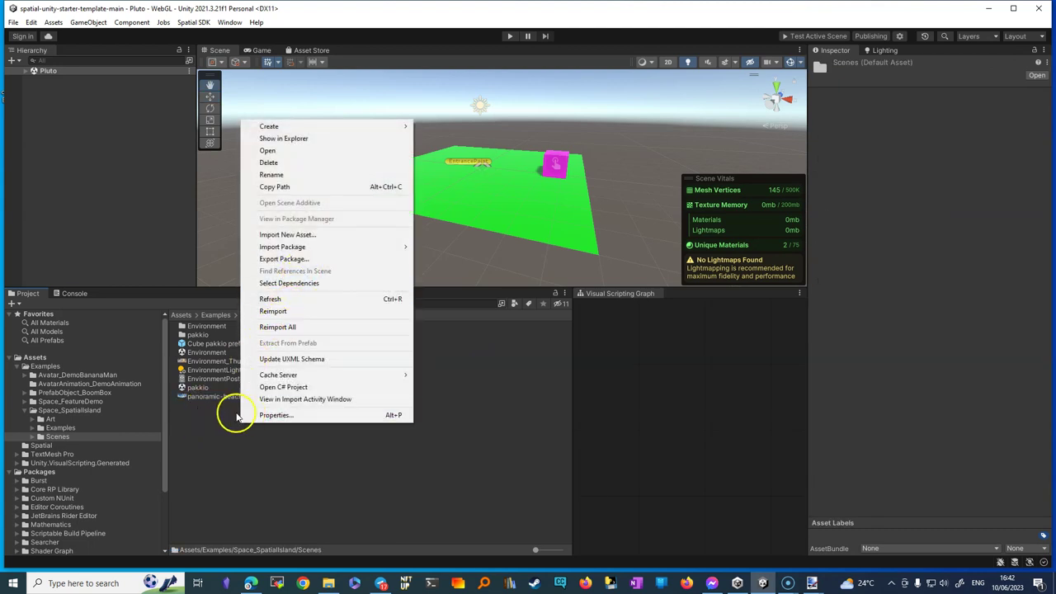
left_click(306, 125)
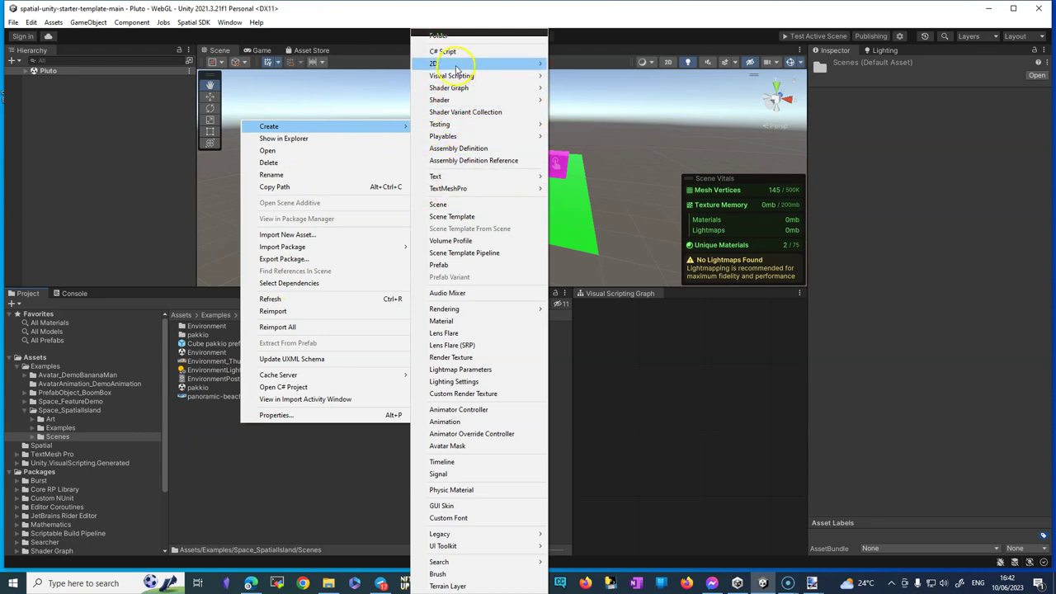
left_click(453, 321)
type("panoramic - beach")
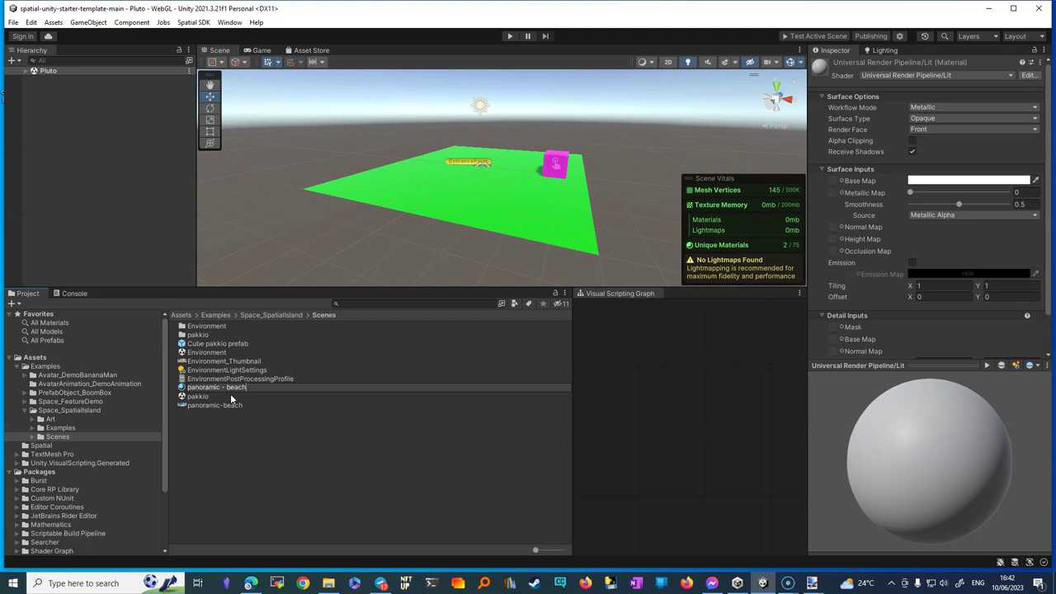
key("Return")
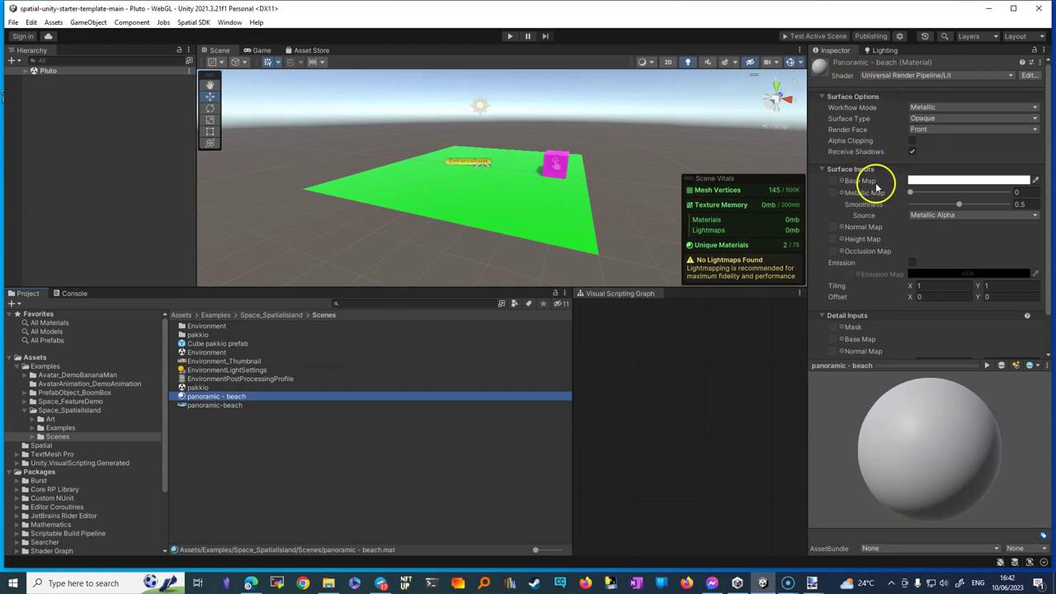
Set the material's shader to Skybox/Panoramic
left_click(950, 77)
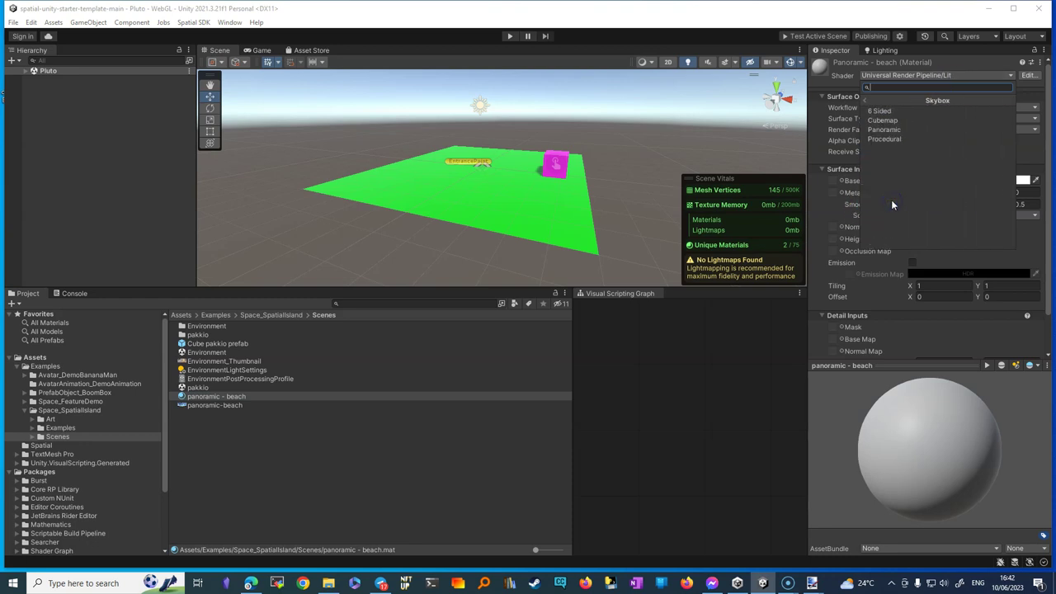
left_click(892, 202)
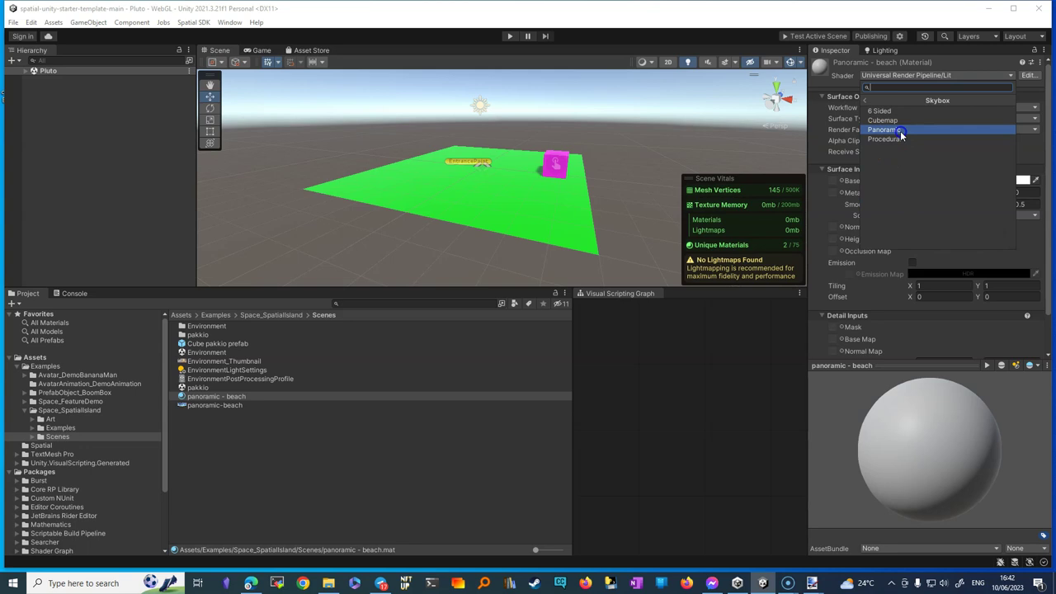
left_click(901, 134)
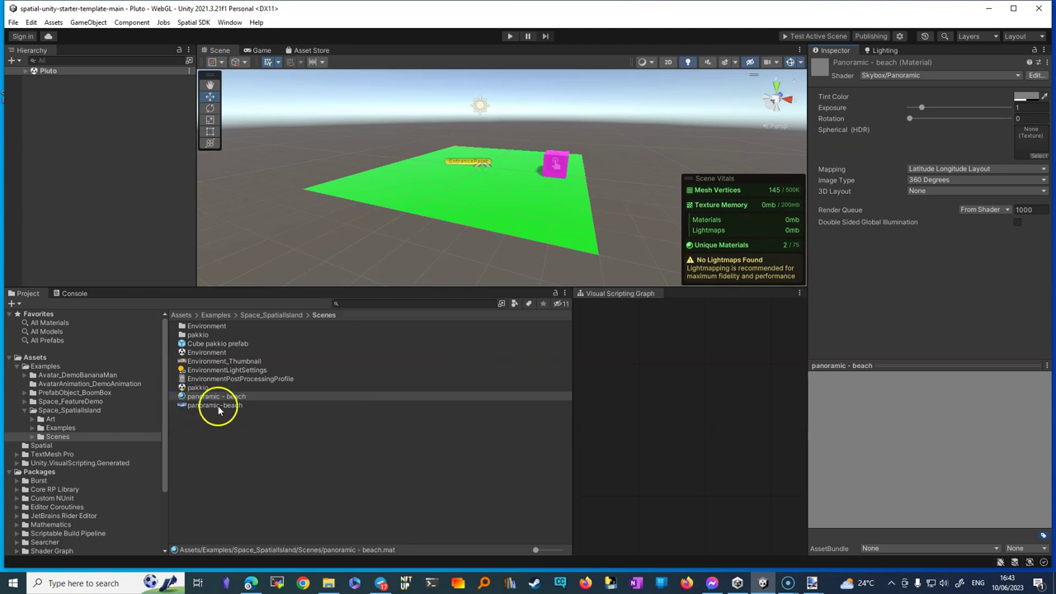
Show large thumbnails and drag the panoramic-beach texture into the material's Spherical (HDR) slot
left_click_drag(535, 550, 564, 550)
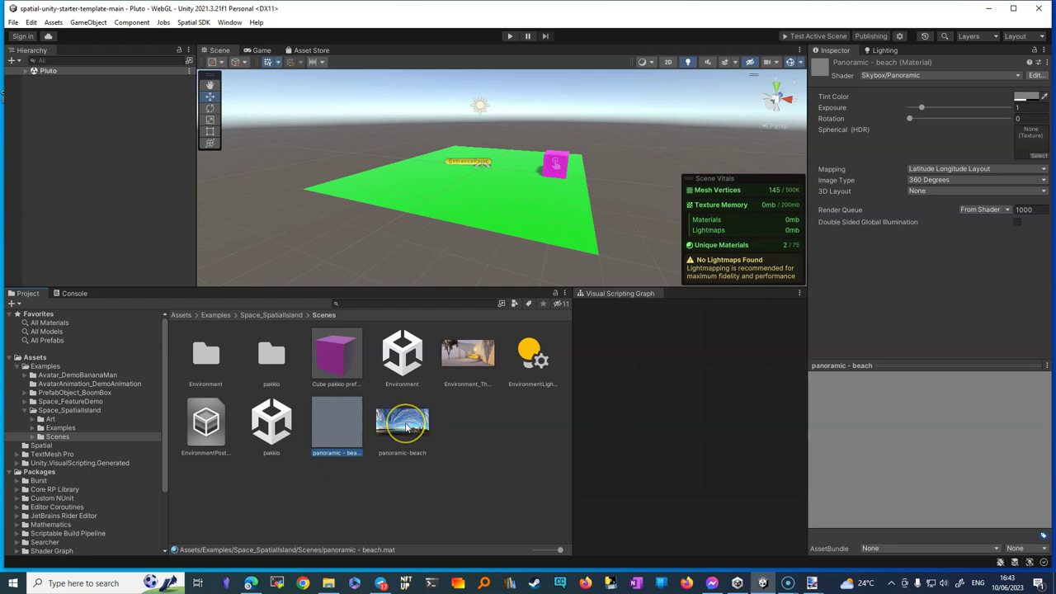
left_click_drag(407, 424, 425, 420)
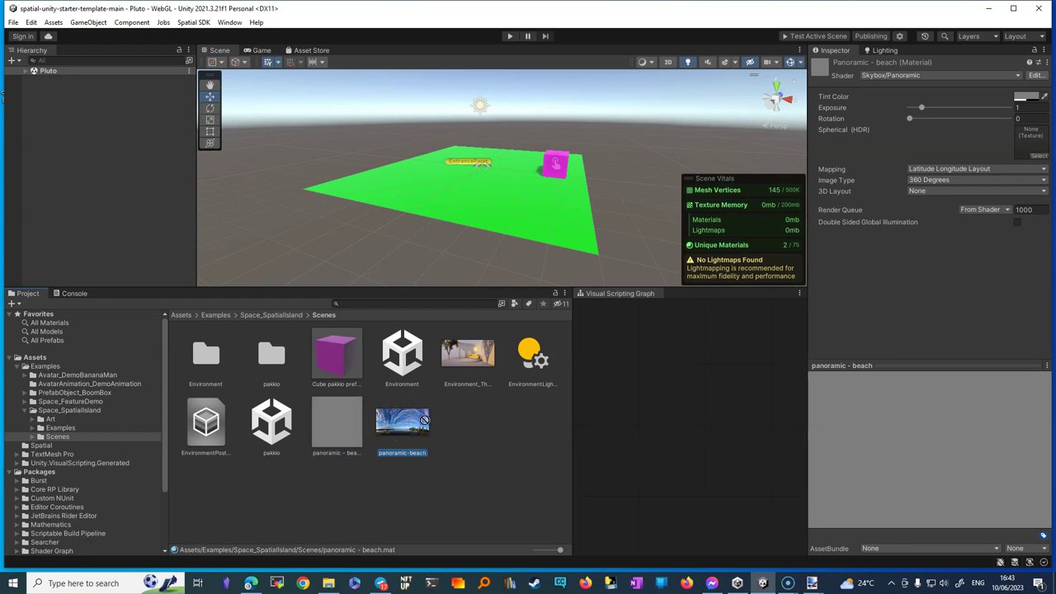
left_click_drag(495, 415, 921, 209)
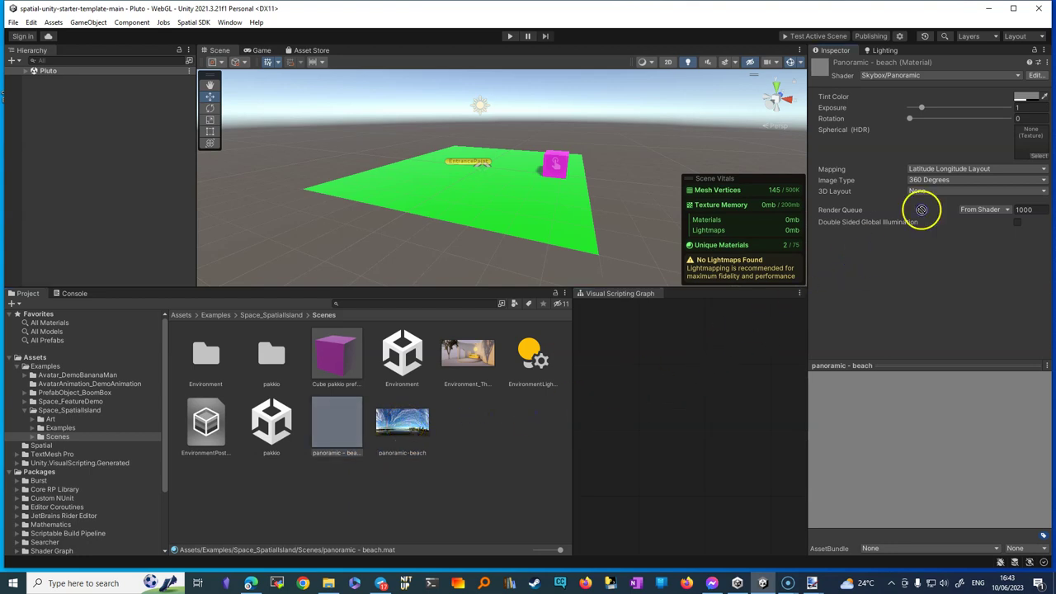
left_click_drag(1033, 140, 1033, 140)
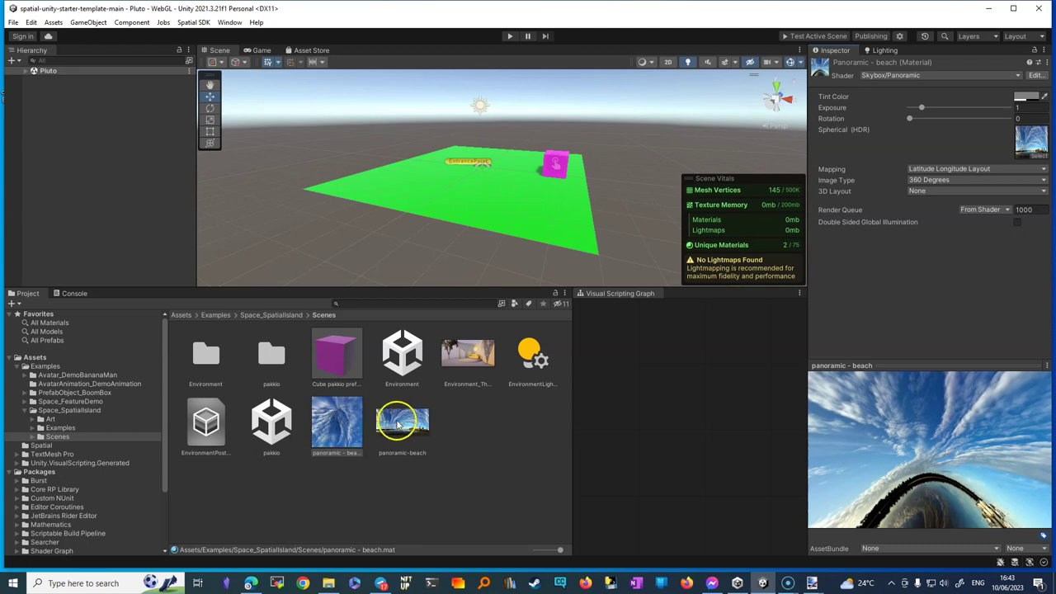
left_click(411, 428)
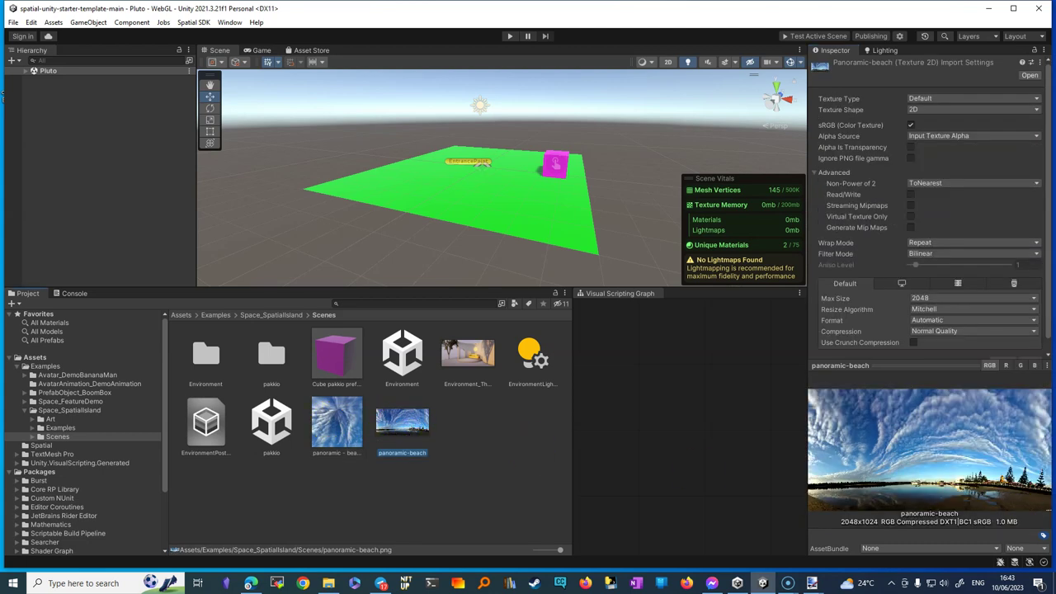
Select the panoramic - beach material and rotate its preview to view the sky, trees and pier
left_click(346, 422)
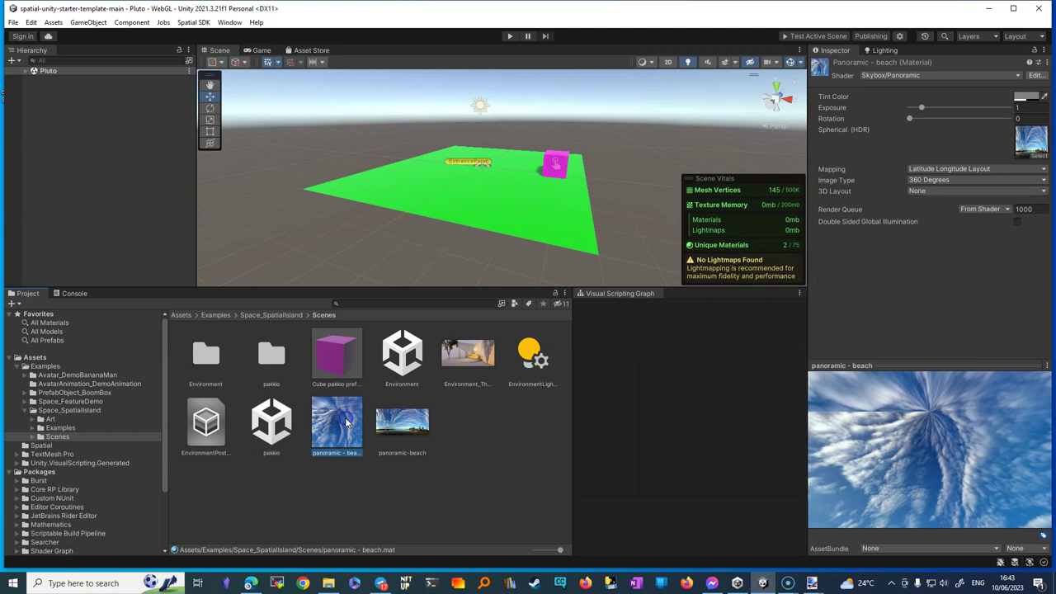
mouse_move(891, 484)
left_mouse_down()
mouse_move(899, 507)
mouse_move(994, 547)
left_mouse_up()
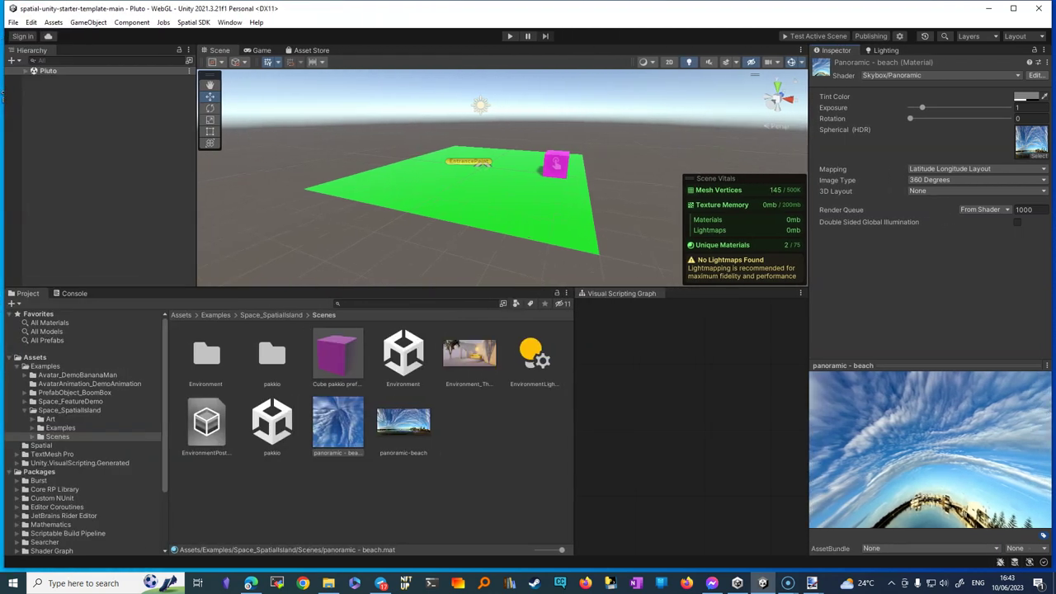
mouse_move(959, 462)
left_mouse_down()
mouse_move(799, 432)
mouse_move(769, 483)
left_mouse_up()
mouse_move(979, 419)
left_mouse_down()
mouse_move(923, 501)
mouse_move(894, 495)
left_mouse_up()
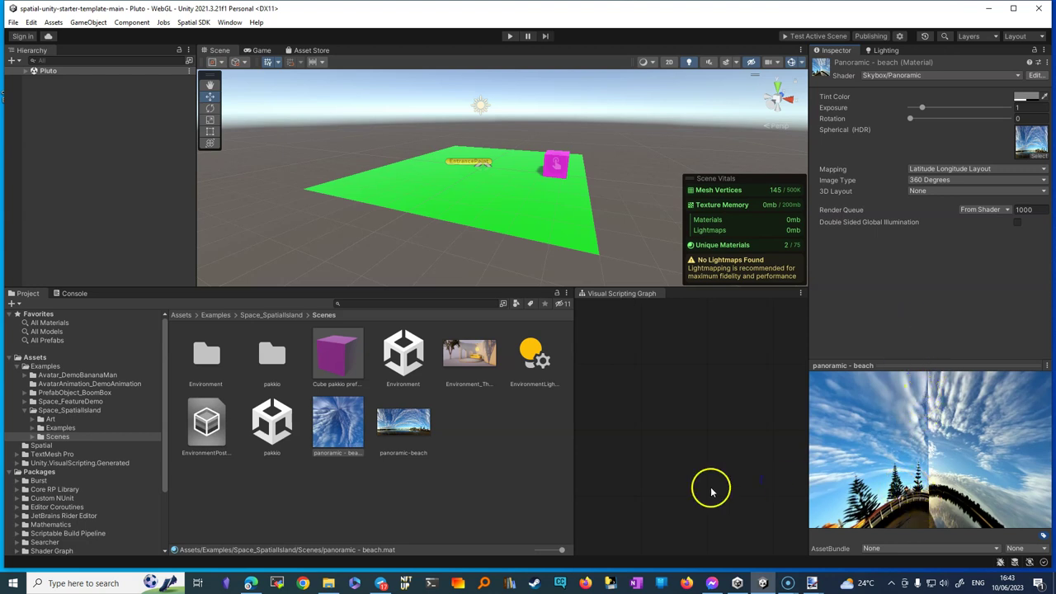
left_click_drag(1021, 432, 921, 454)
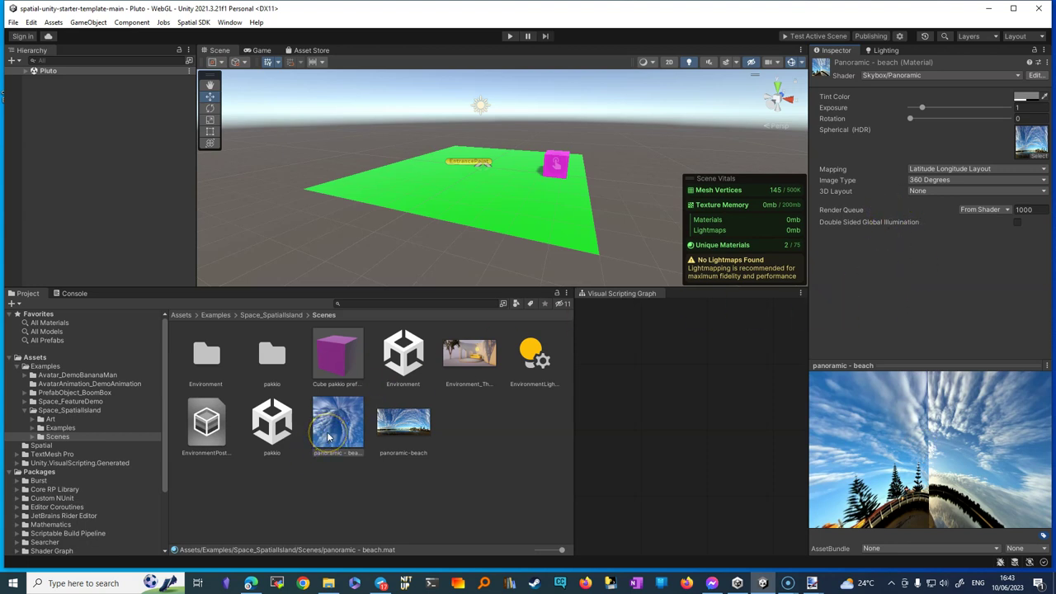
left_click_drag(356, 439, 331, 419)
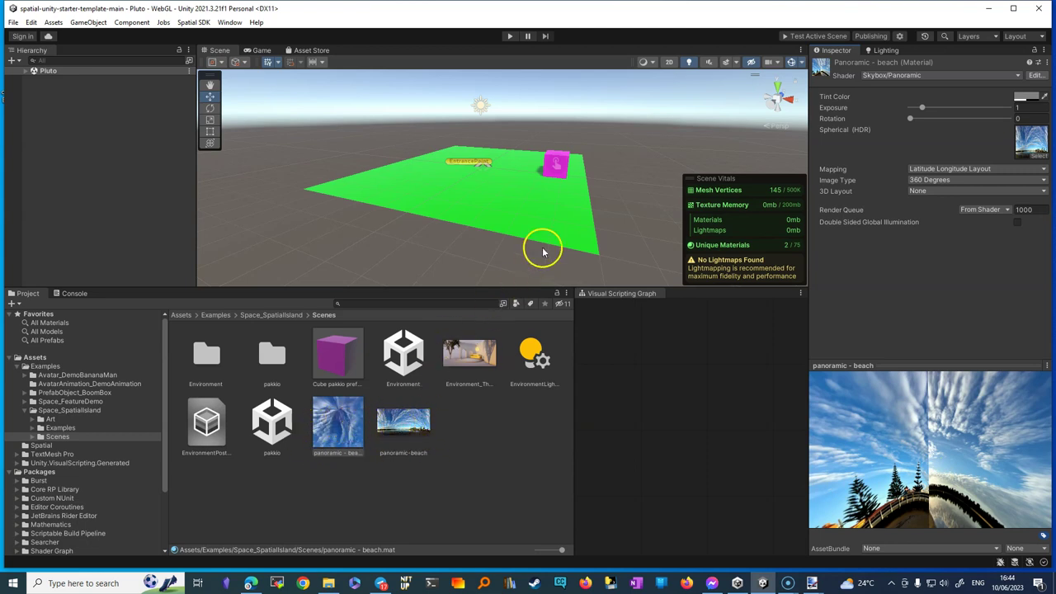
Assign panoramic - beach as the Lighting Environment skybox material, then look around the cloudy sky
left_click(887, 52)
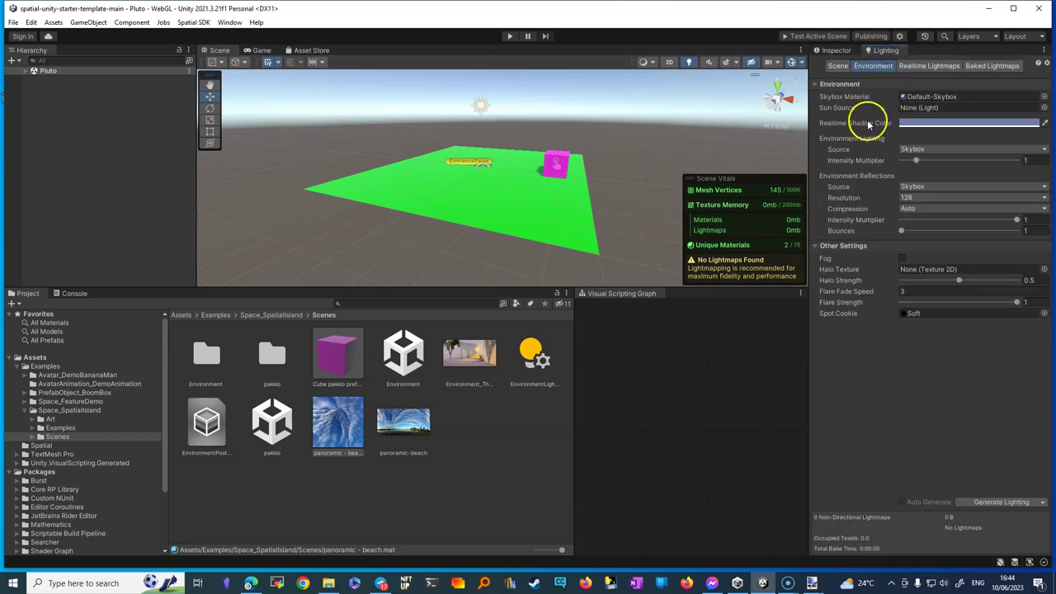
mouse_move(335, 423)
left_mouse_down()
mouse_move(911, 131)
mouse_move(934, 98)
left_mouse_up()
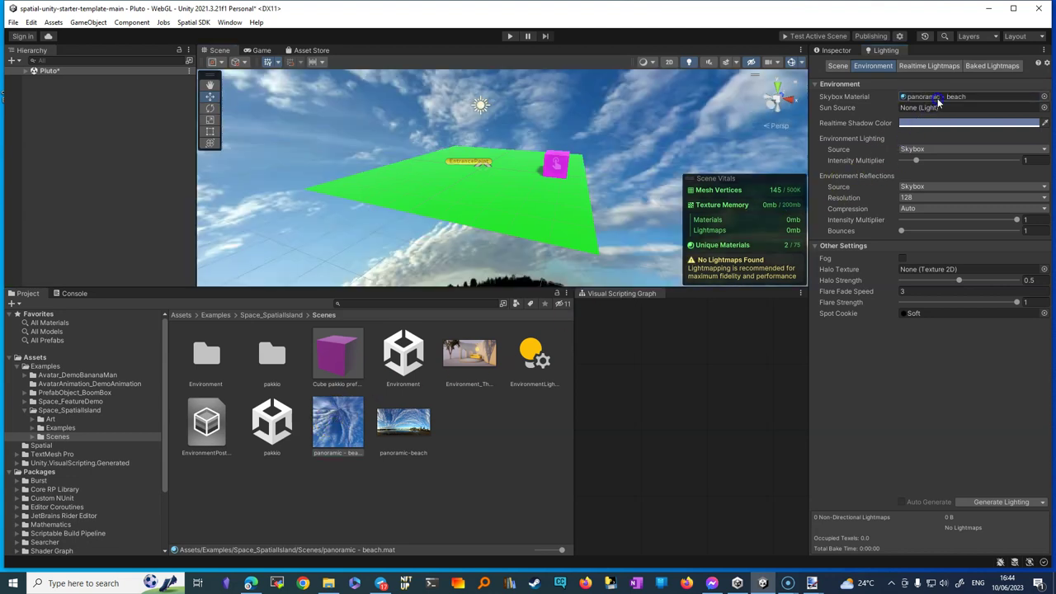
left_click(550, 199)
mouse_move(505, 181)
right_mouse_down()
mouse_move(484, 122)
mouse_move(45, 217)
mouse_move(493, 175)
right_mouse_up()
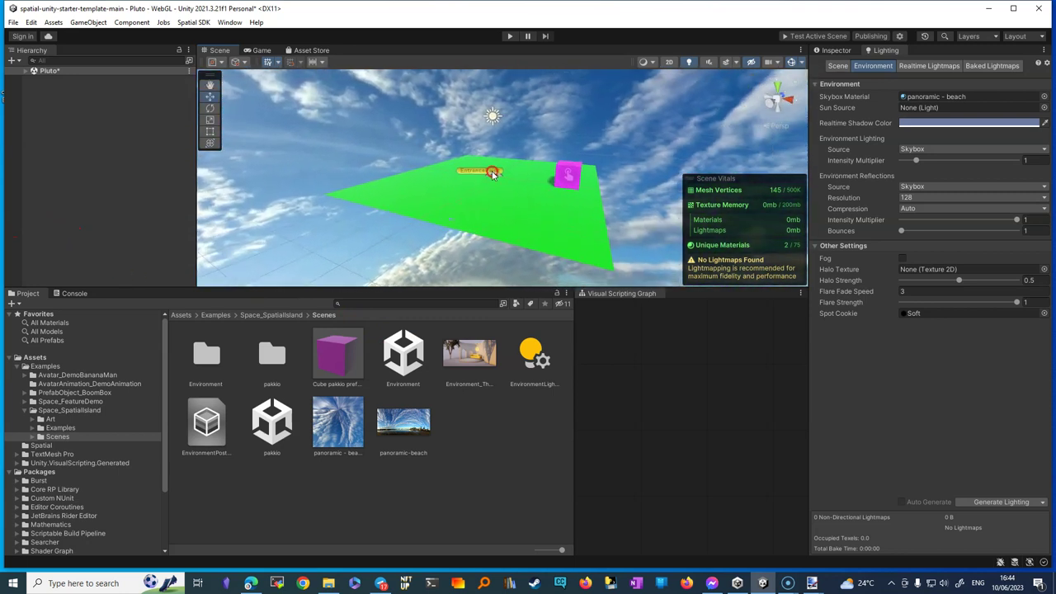
left_click_drag(413, 200, 463, 156)
left_click_drag(464, 156, 552, 191)
mouse_move(553, 191)
right_mouse_down()
mouse_move(295, 153)
mouse_move(463, 281)
mouse_move(380, 166)
mouse_move(394, 101)
right_mouse_up()
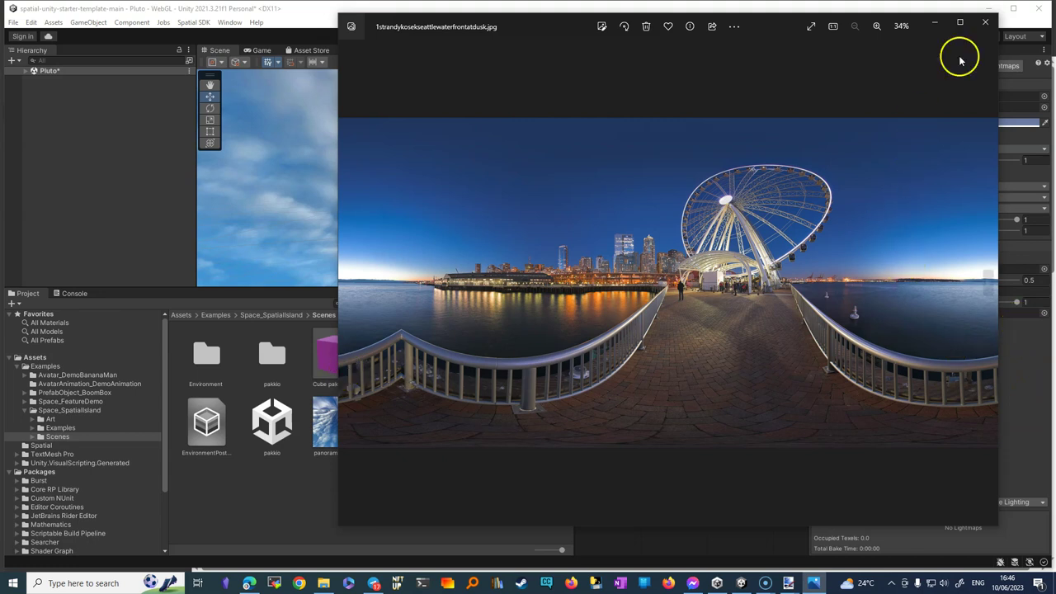
left_click_drag(934, 12, 934, 15)
left_click(935, 25)
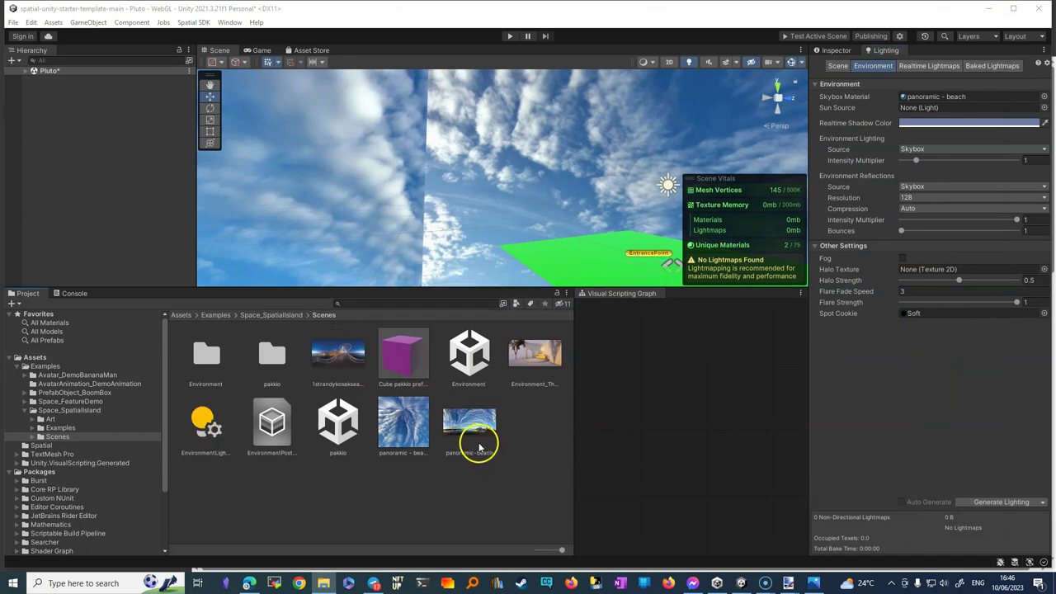
Import the Seattle waterfront JPG into Scenes and review its 2048×1024 texture import settings
left_click(472, 436)
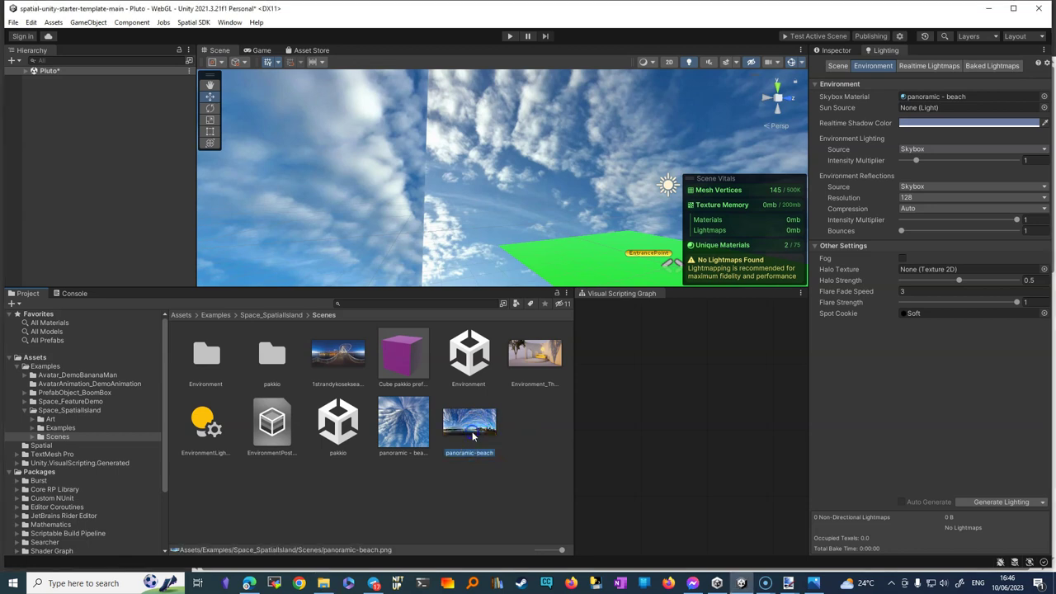
mouse_move(468, 430)
left_mouse_down()
mouse_move(485, 433)
mouse_move(430, 432)
mouse_move(330, 355)
left_mouse_up()
left_click(331, 354)
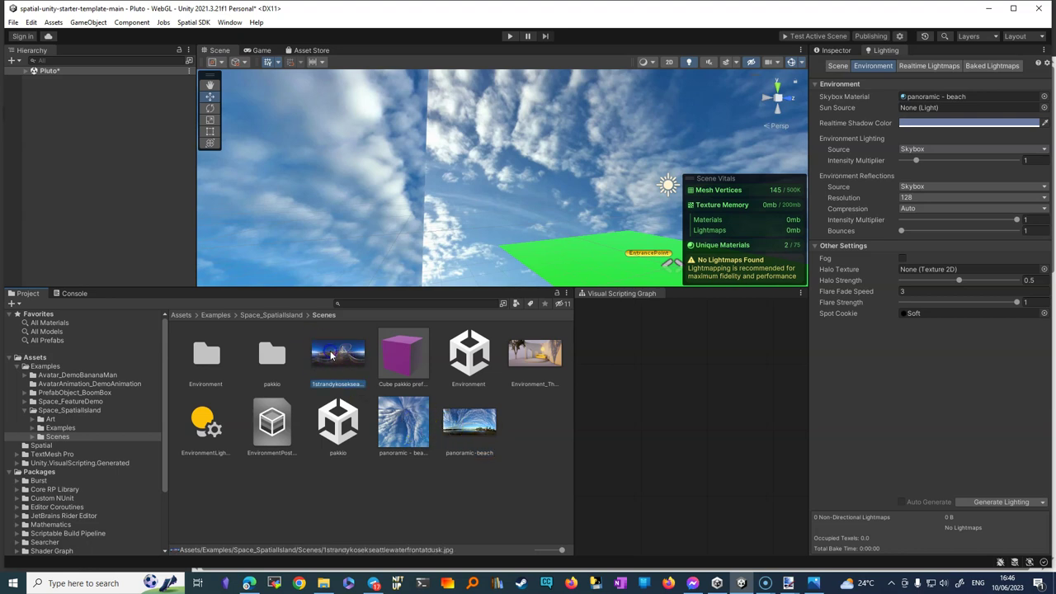
left_click(821, 81)
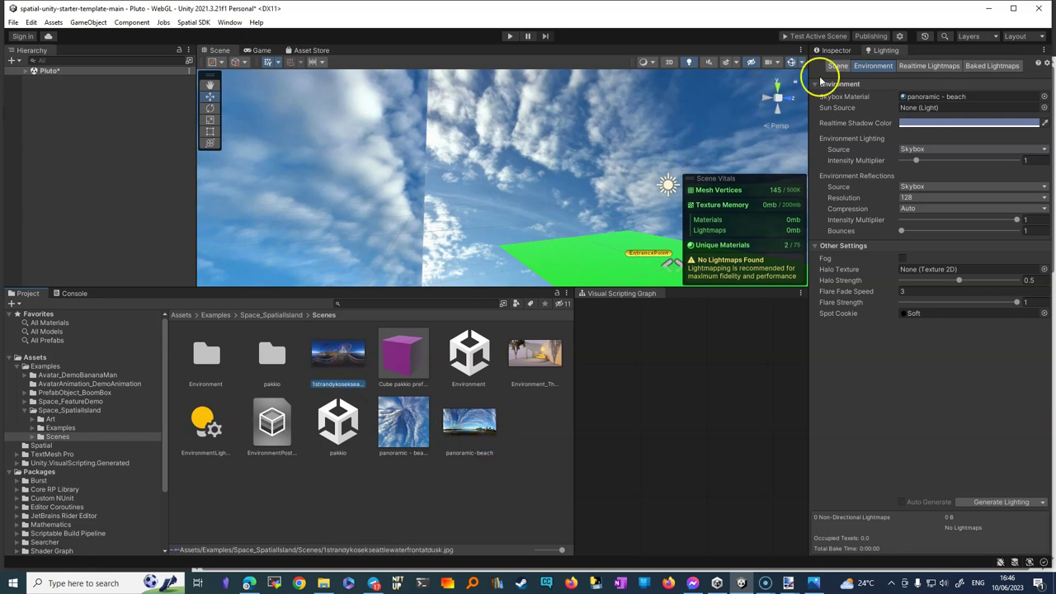
left_click(836, 50)
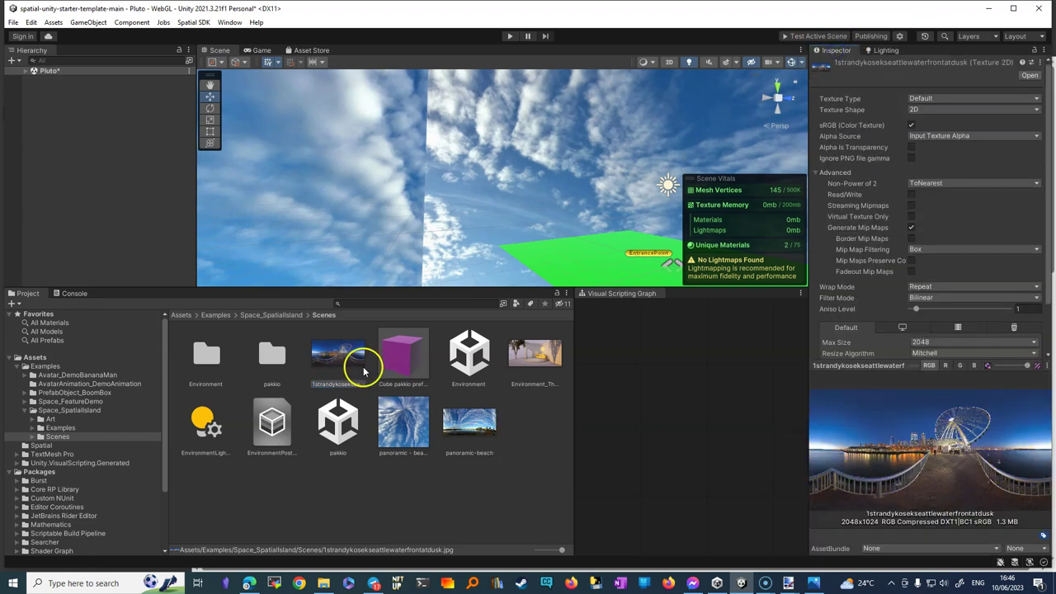
left_click(406, 433)
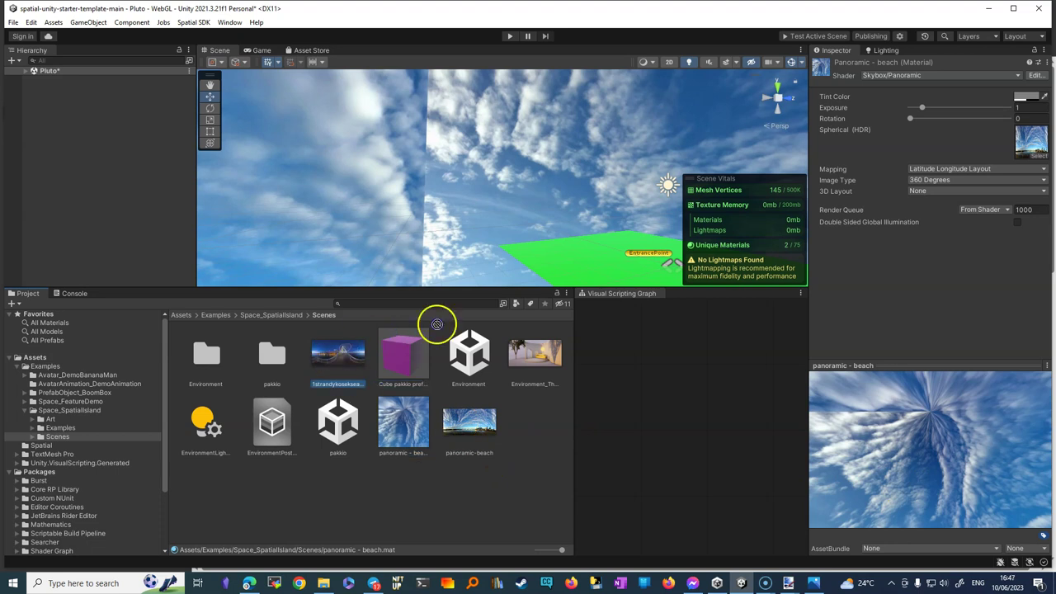
left_click_drag(337, 353, 1030, 147)
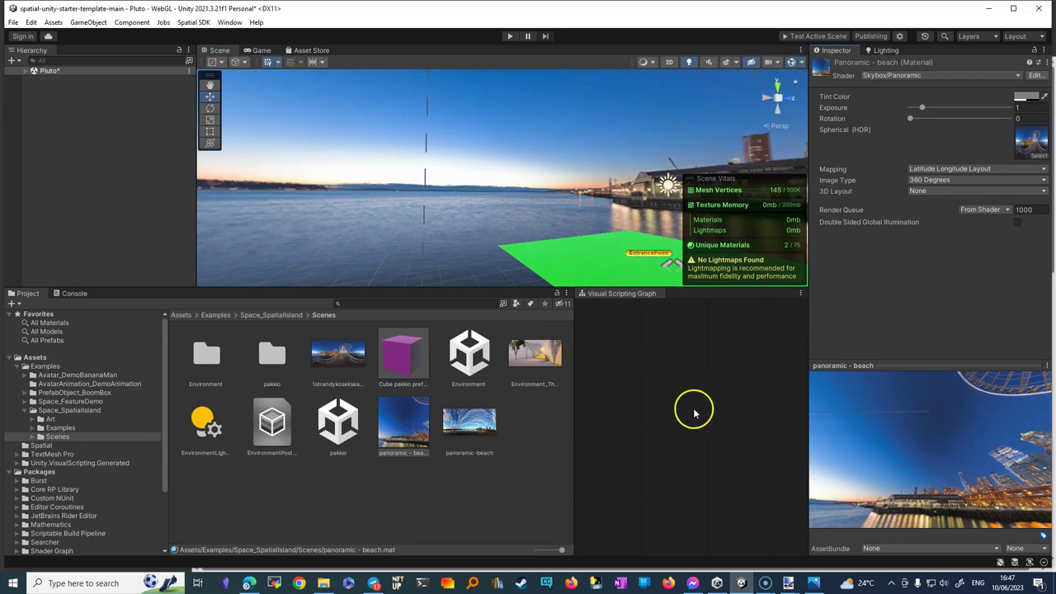
left_click(542, 184)
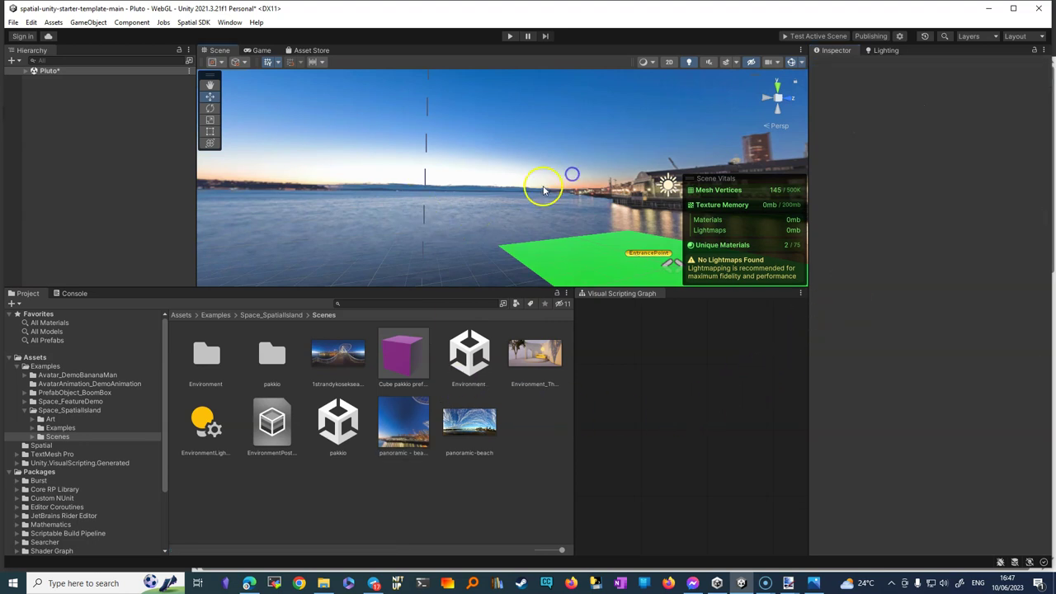
mouse_move(487, 224)
left_mouse_down("alt")
mouse_move(546, 204)
mouse_move(548, 228)
mouse_move(679, 233)
mouse_move(512, 190)
left_mouse_up("alt")
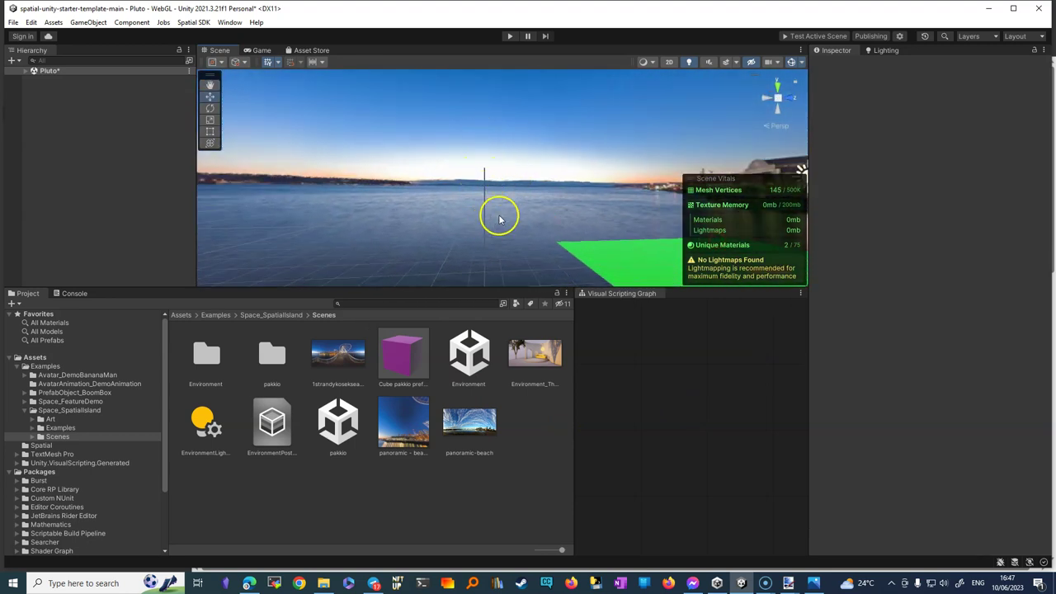
mouse_move(559, 201)
left_mouse_down("alt")
mouse_move(483, 193)
mouse_move(448, 242)
mouse_move(555, 271)
left_mouse_up("alt")
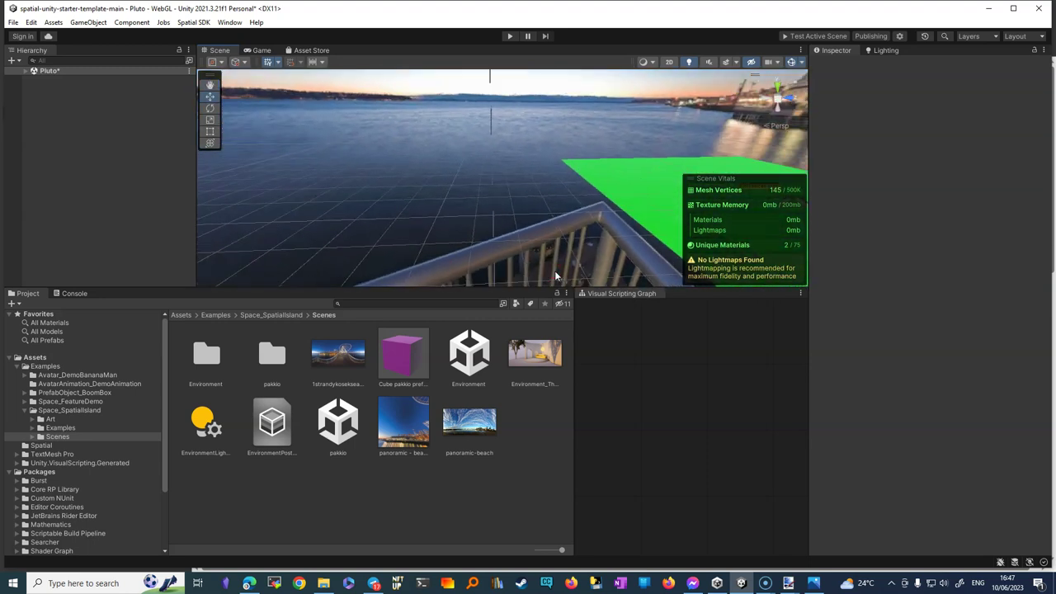
left_click(340, 354)
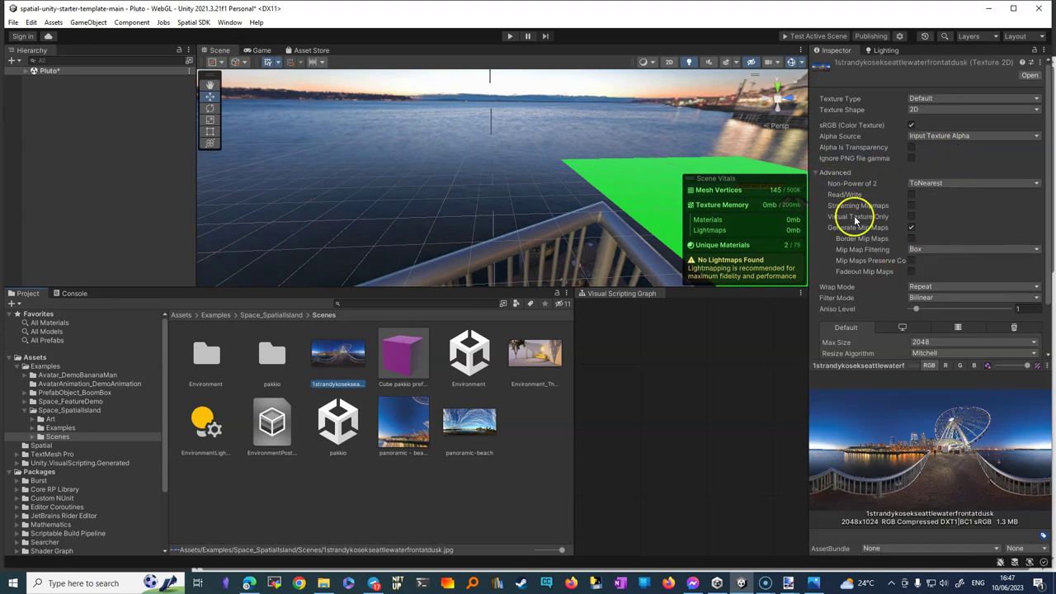
Turn off Generate Mip Maps on the waterfront texture and apply, then view the skyline
left_click(913, 229)
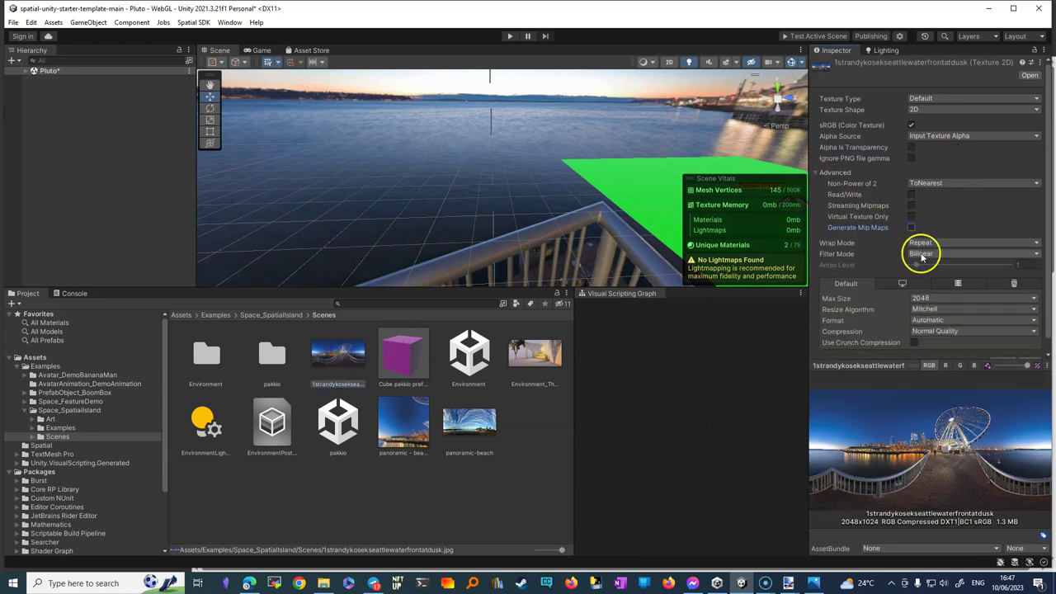
left_click(1029, 349)
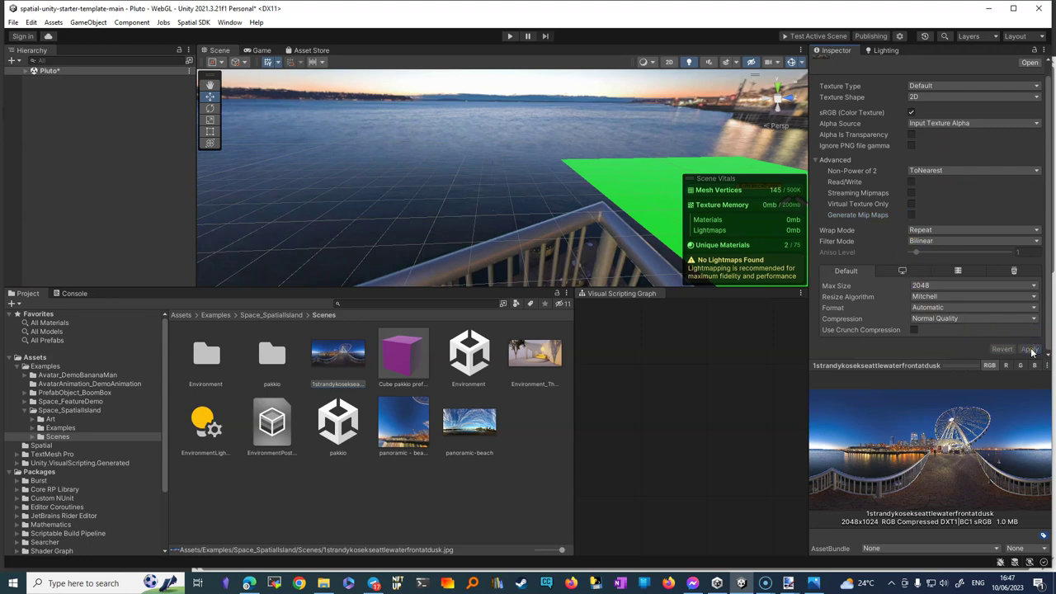
mouse_move(503, 179)
right_mouse_down()
mouse_move(545, 128)
mouse_move(274, 218)
mouse_move(885, 253)
mouse_move(29, 276)
right_mouse_up()
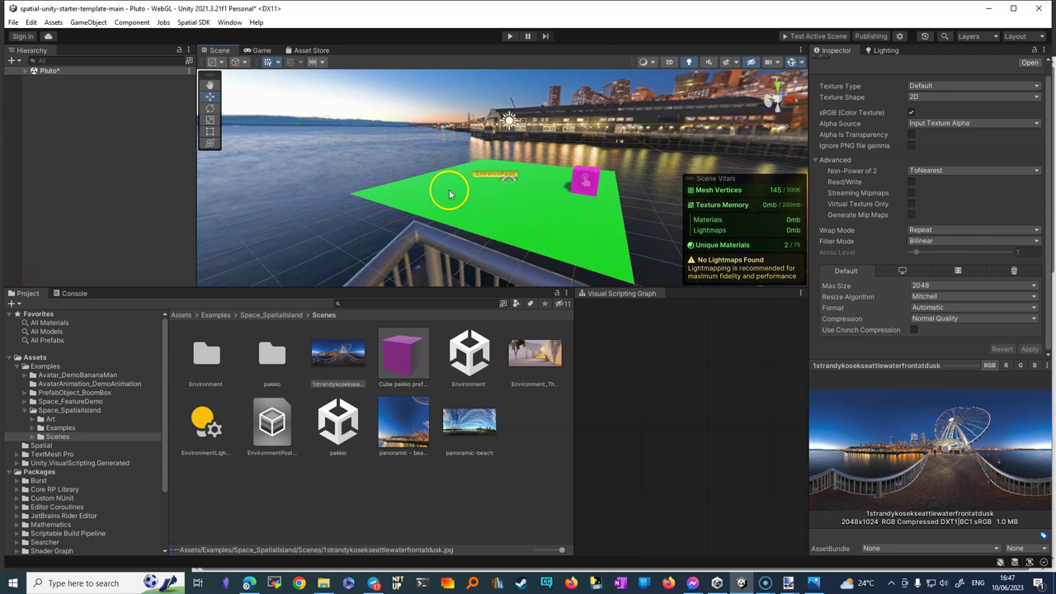
Expand Pluto in the Hierarchy and save the scene with Test Active Scene
left_click(25, 72)
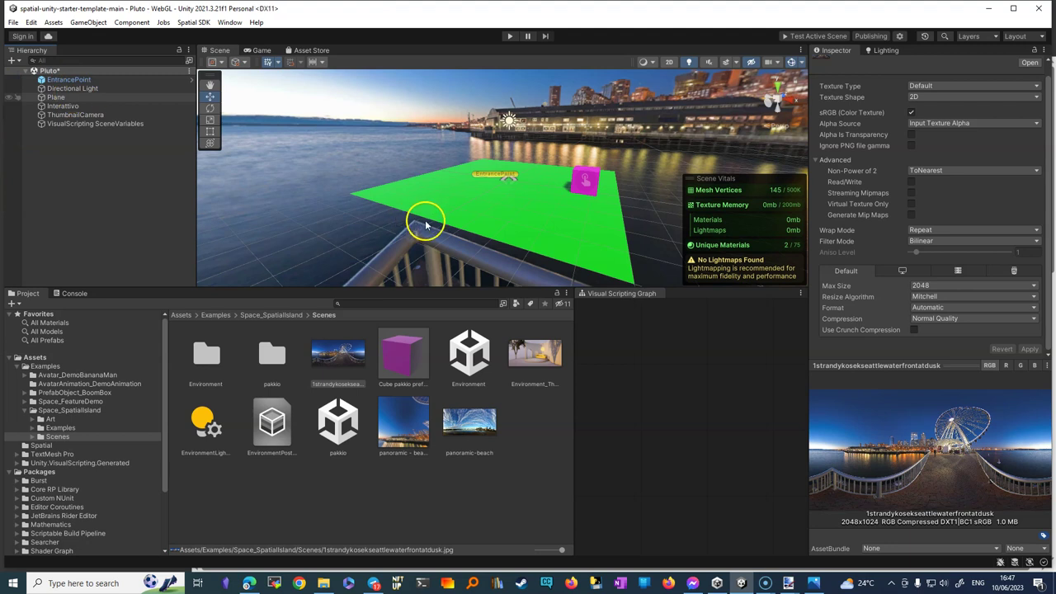
left_click(815, 36)
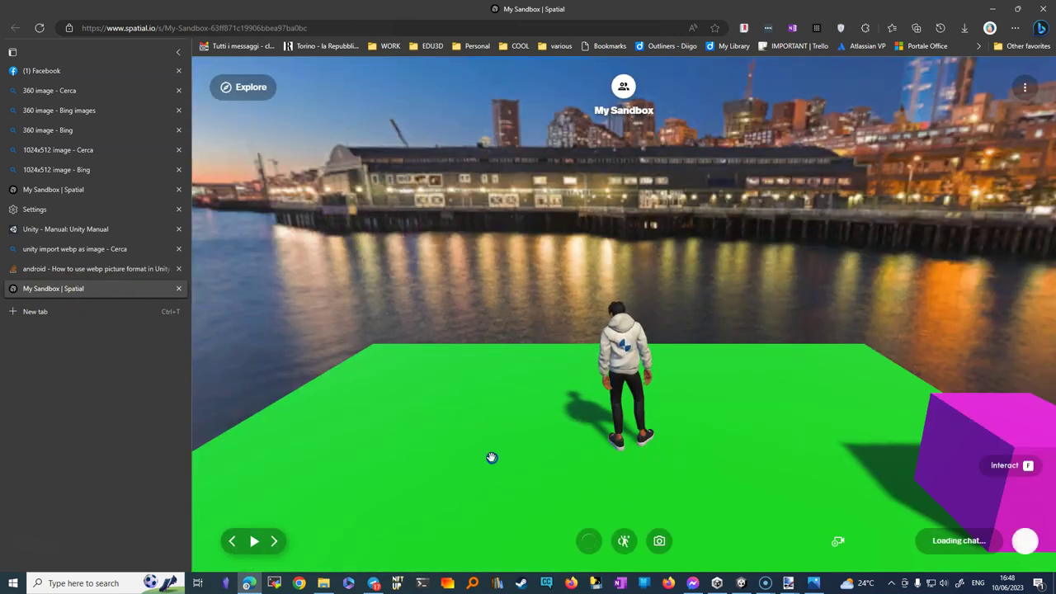
Look around the loaded My Sandbox space and select the page's web address
mouse_move(490, 457)
left_mouse_down()
mouse_move(730, 368)
mouse_move(273, 318)
left_mouse_up()
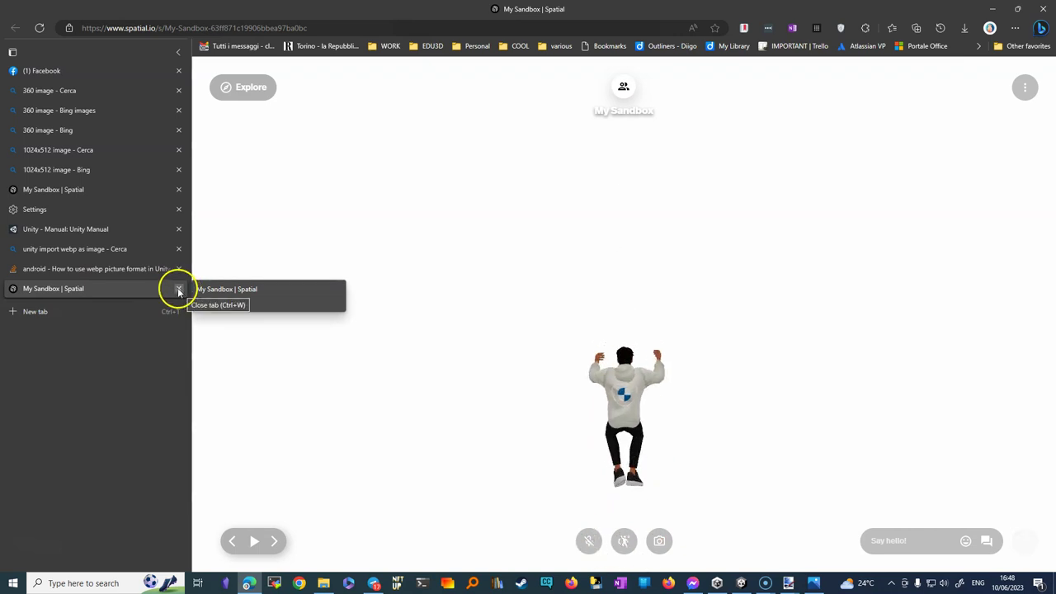
left_click(212, 28)
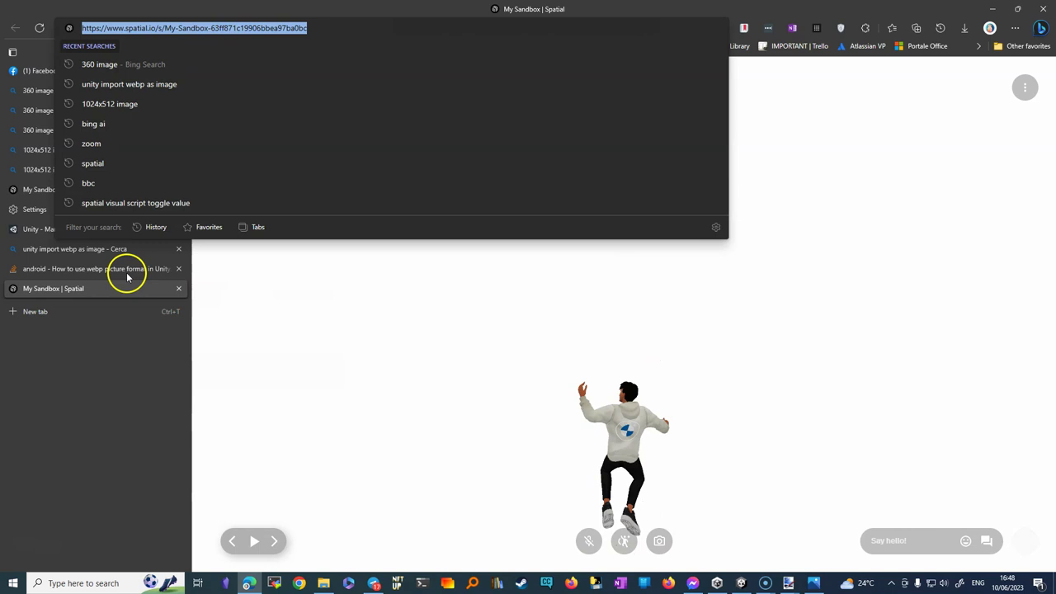
Close the sandbox and all tabs but Facebook, then reload the sandbox URL in a new tab
left_click(177, 289)
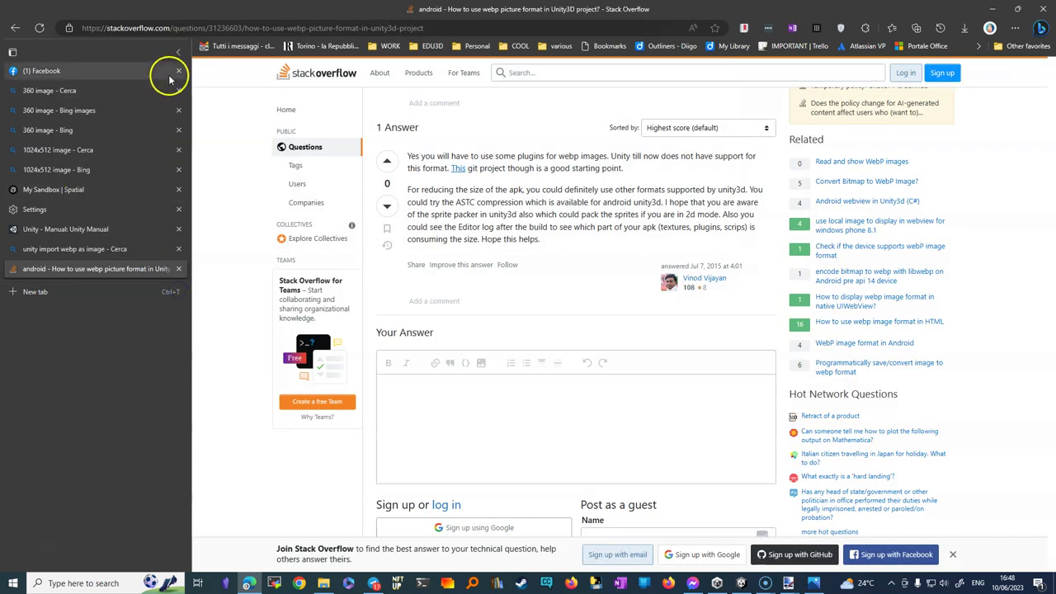
right_click(44, 73)
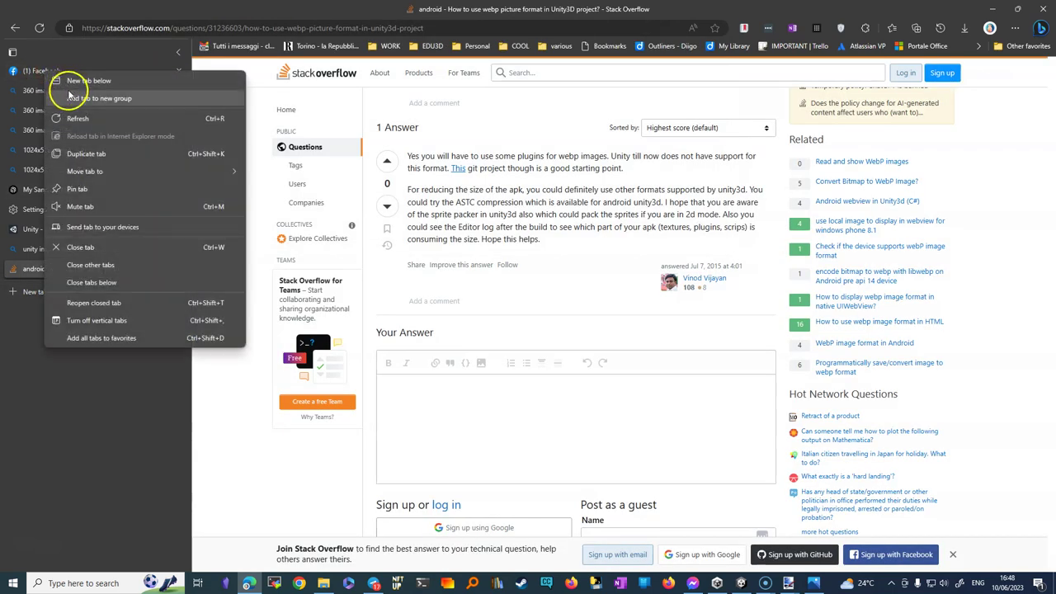
left_click(99, 267)
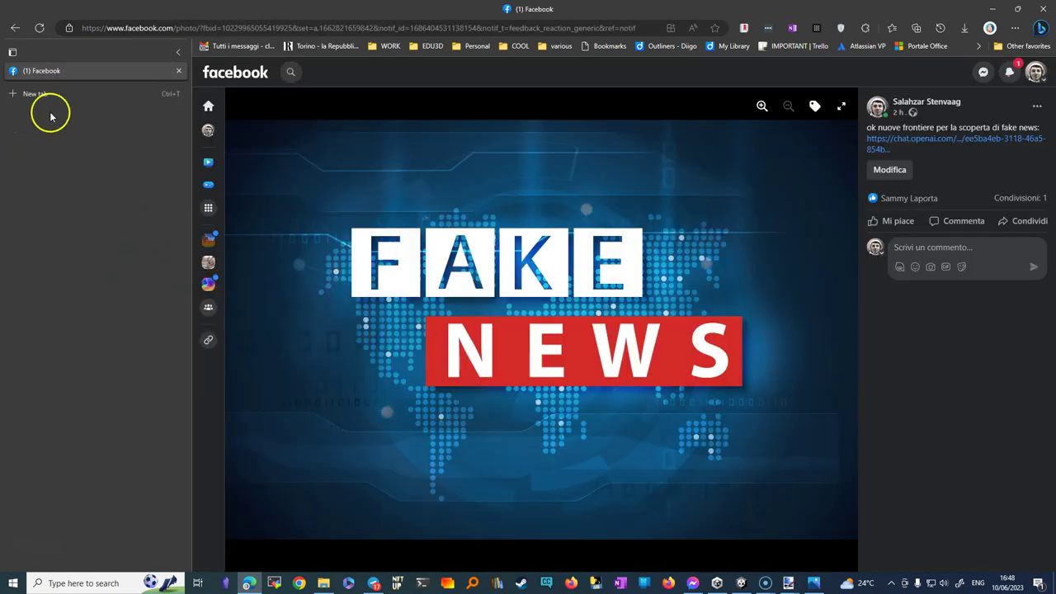
left_click(44, 95)
left_click(115, 27)
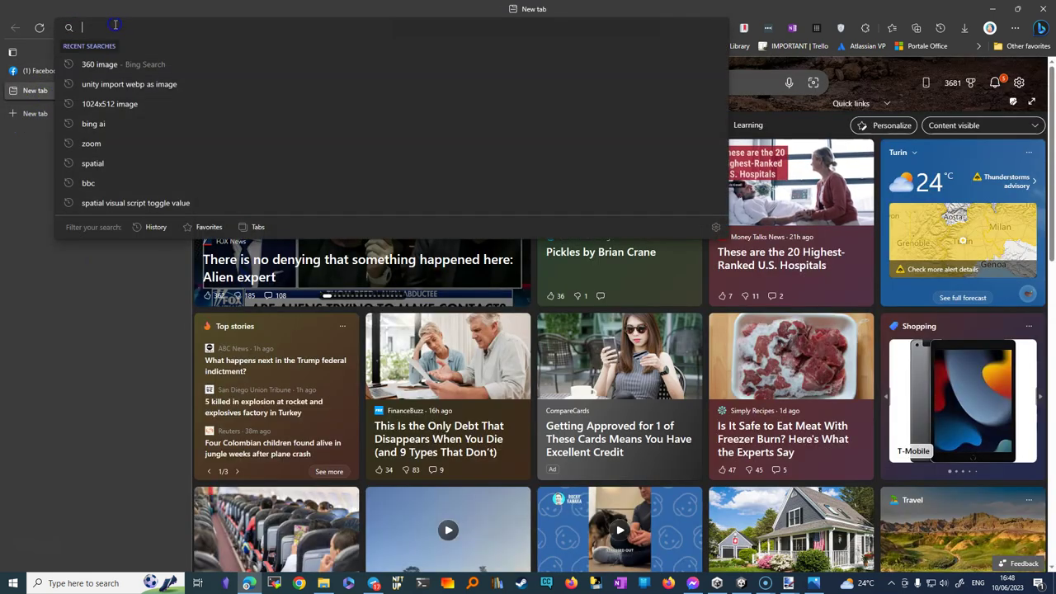
type("https://www.spatial.io/s/My-Sandbox-63ff871c19906bbea97ba0bc")
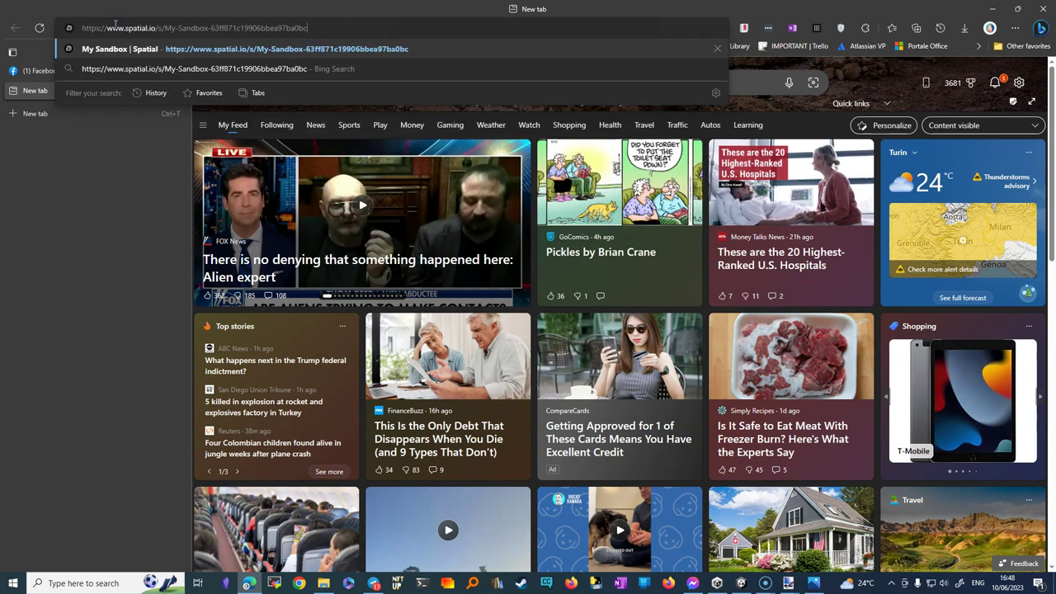
key("Return")
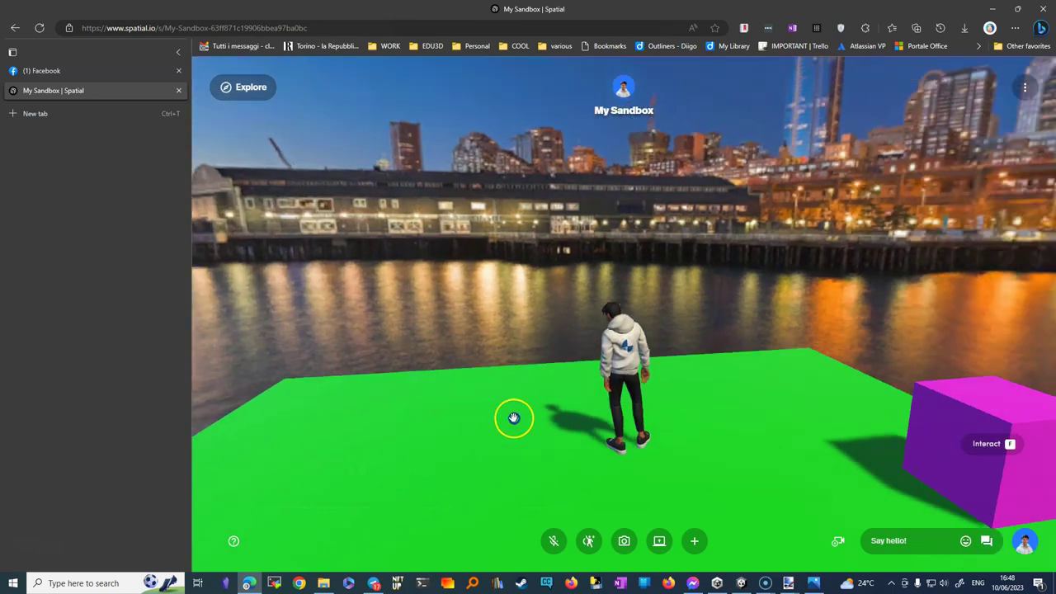
Orbit and walk the avatar to inspect the waterfront panorama, Ferris wheel and pier
left_click_drag(436, 455, 752, 415)
key("w")
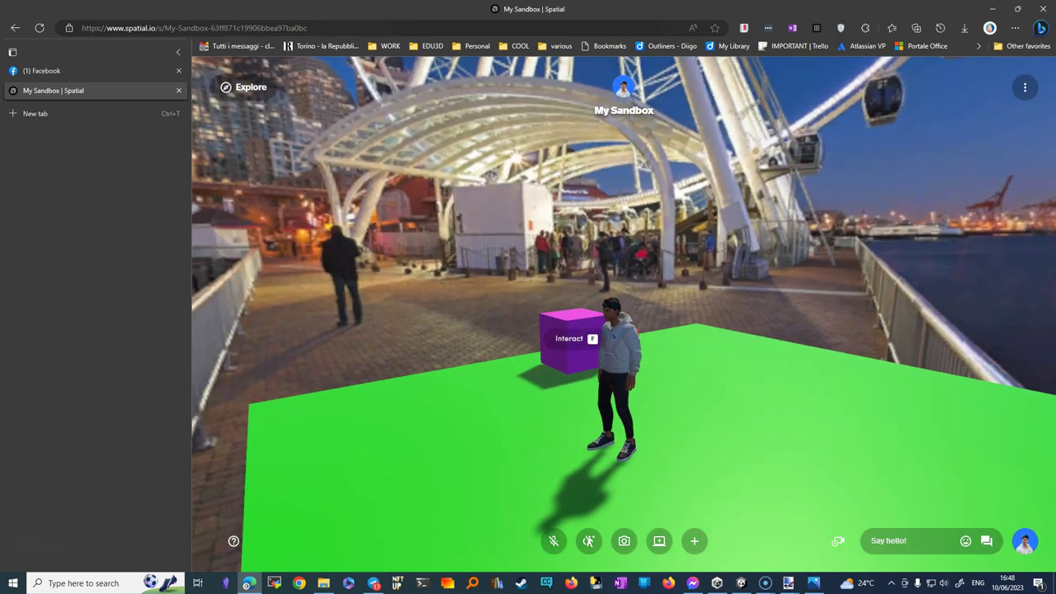
left_click_drag(751, 415, 938, 434)
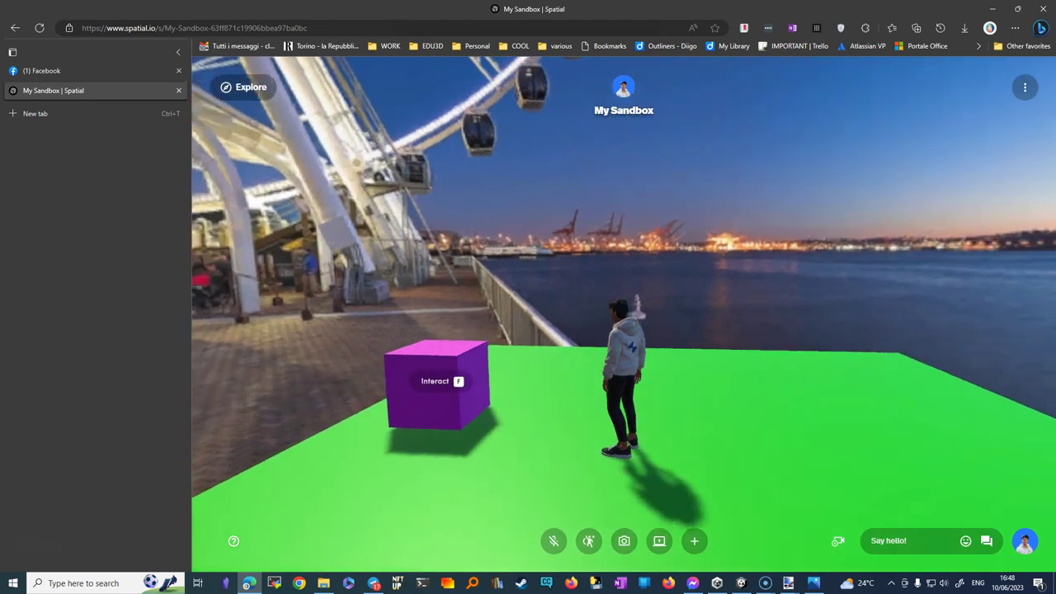
mouse_move(727, 418)
left_mouse_down()
mouse_move(397, 399)
mouse_move(337, 377)
left_mouse_up()
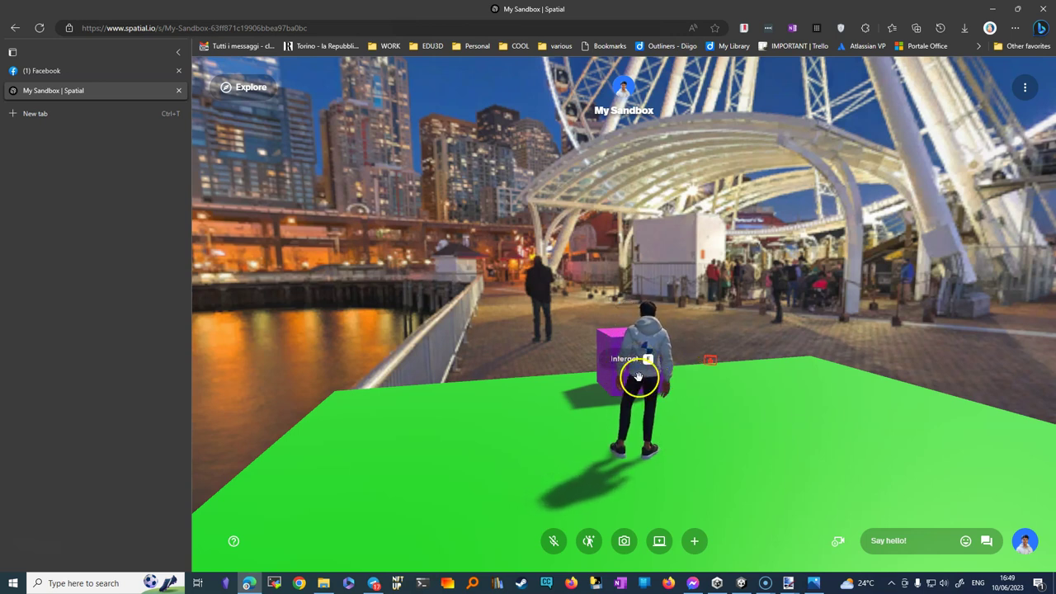
mouse_move(490, 464)
left_mouse_down()
mouse_move(797, 427)
mouse_move(670, 452)
mouse_move(495, 450)
left_mouse_up()
left_click(476, 449)
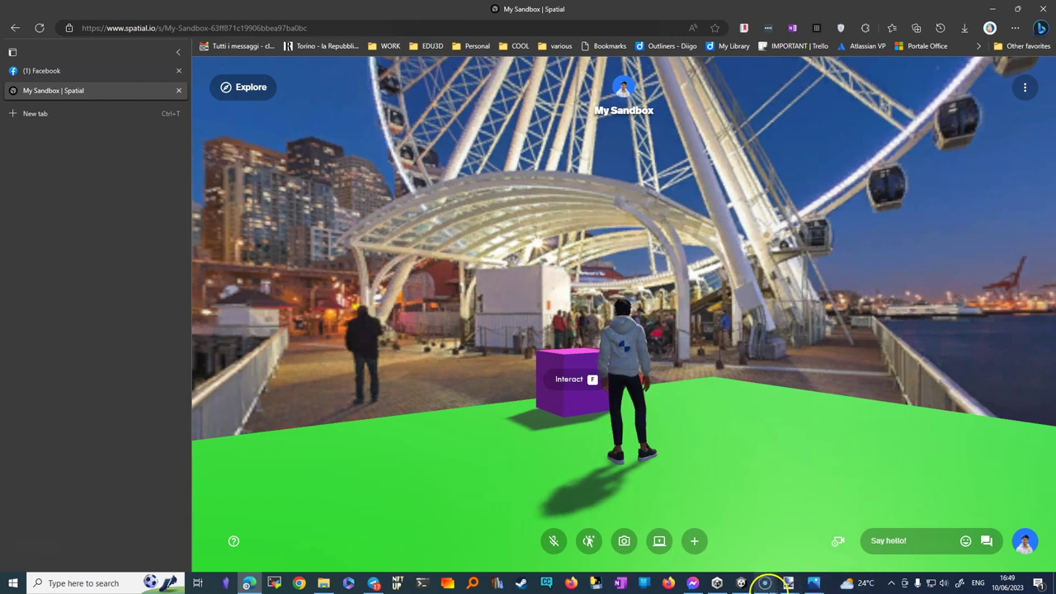
mouse_move(740, 587)
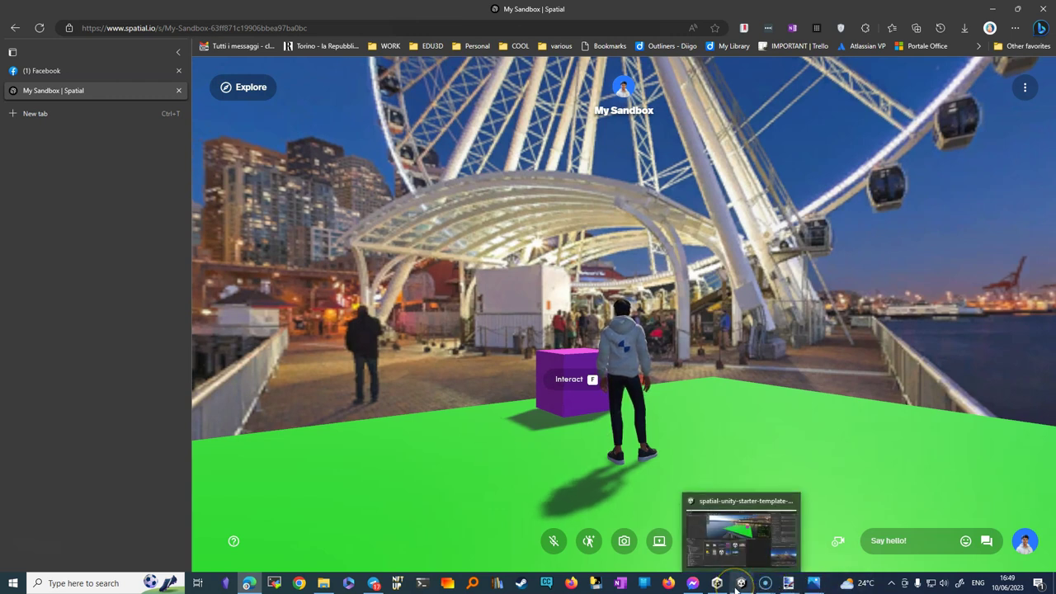
Back in Unity, view the panoramic - beach material and rotate its waterfront panorama preview
left_click(737, 587)
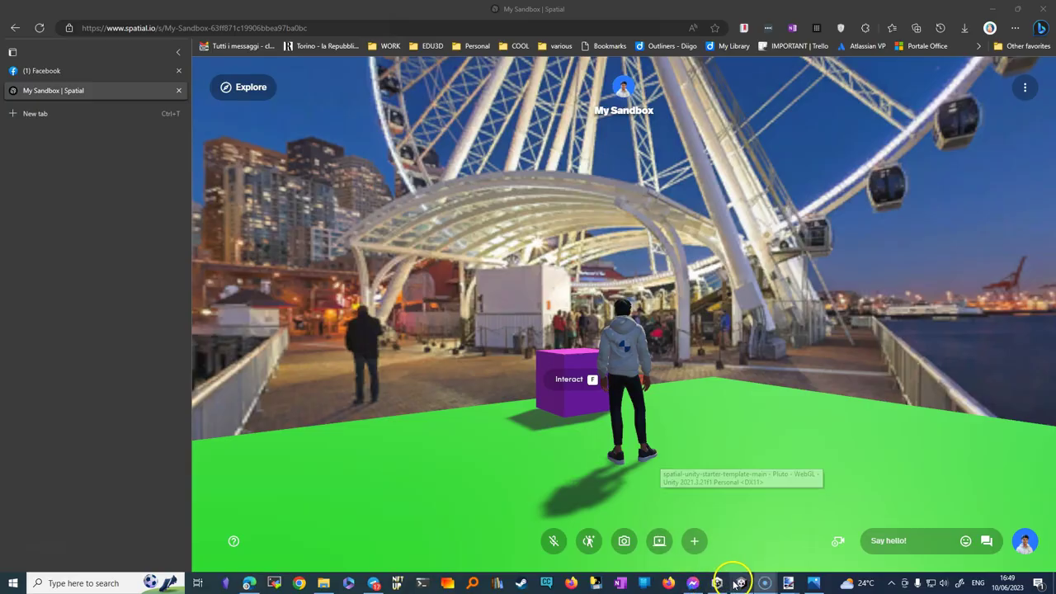
left_click(393, 447)
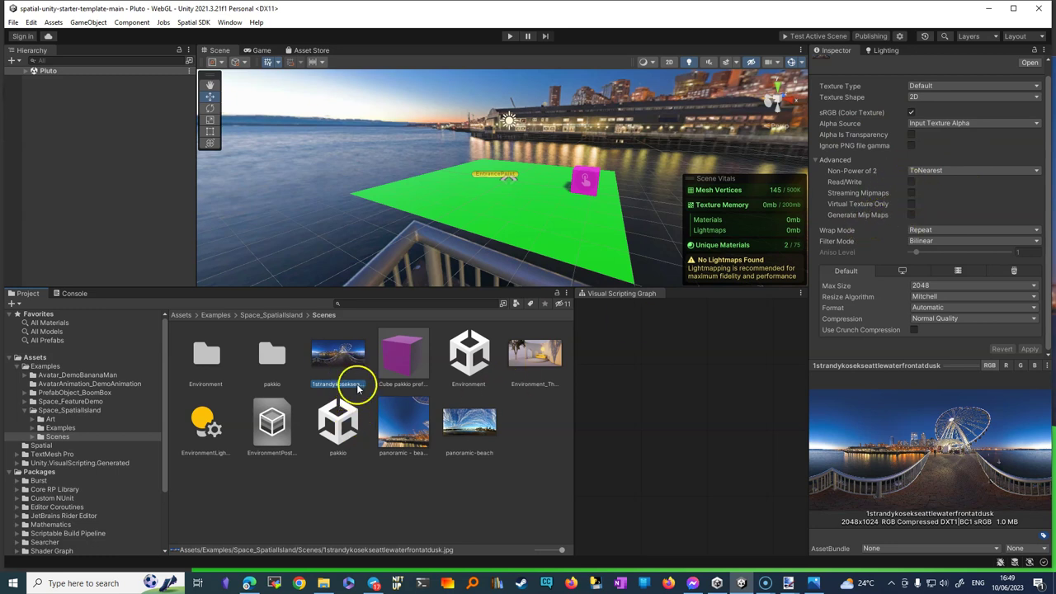
left_click(405, 424)
mouse_move(888, 483)
left_mouse_down()
mouse_move(914, 483)
mouse_move(825, 381)
left_mouse_up()
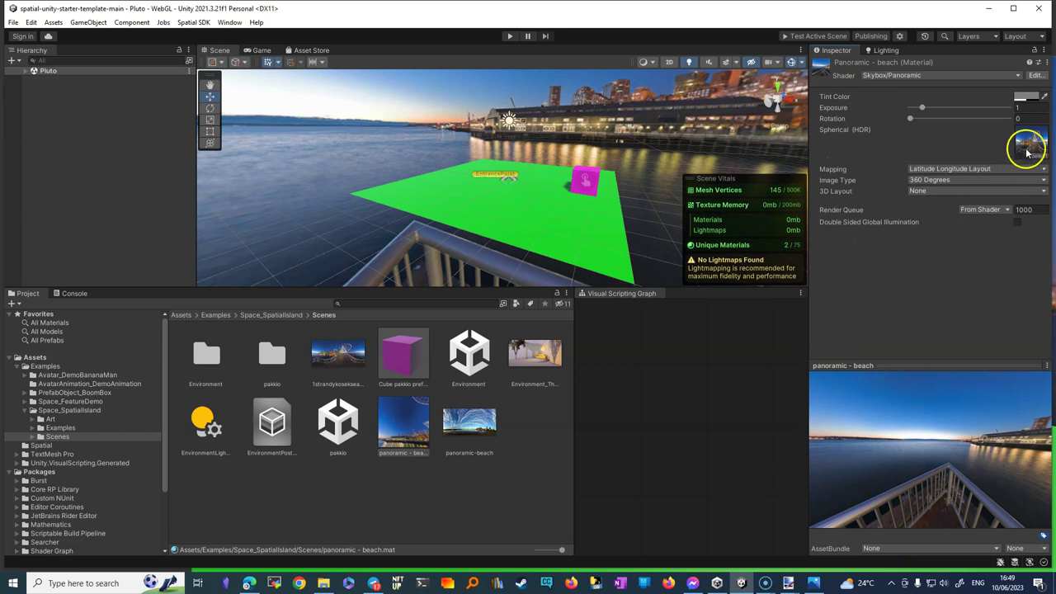
left_click_drag(320, 367, 998, 145)
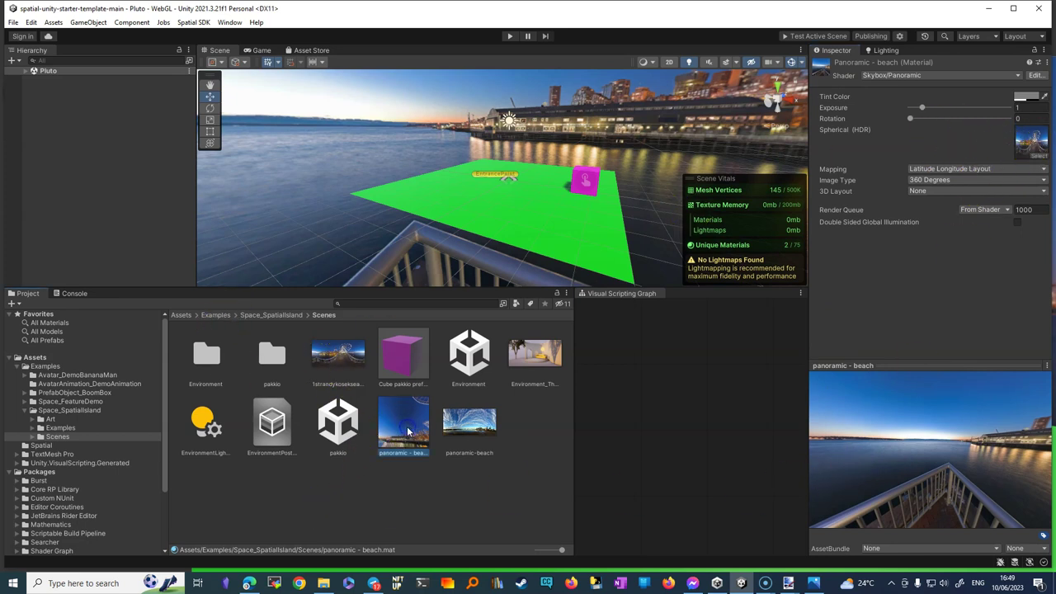
Confirm panoramic - beach in Lighting's Skybox Material field and orbit the Scene view toward the skyline
left_click(884, 51)
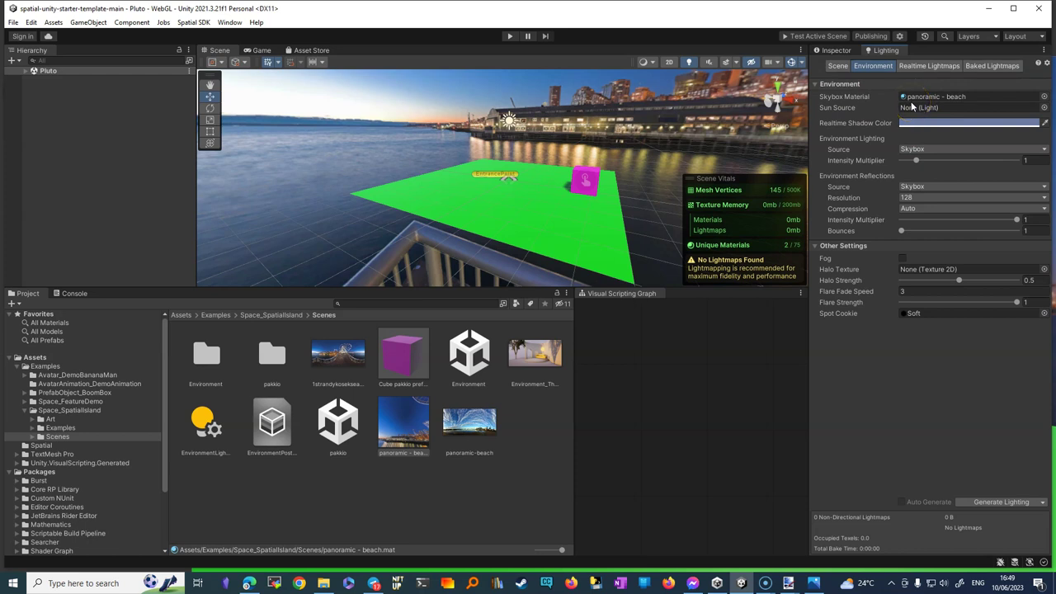
left_click(911, 108)
left_click(476, 202)
mouse_move(469, 198)
right_mouse_down()
mouse_move(630, 134)
mouse_move(779, 181)
right_mouse_up()
mouse_move(421, 212)
right_mouse_down()
mouse_move(620, 231)
mouse_move(257, 242)
mouse_move(403, 202)
right_mouse_up()
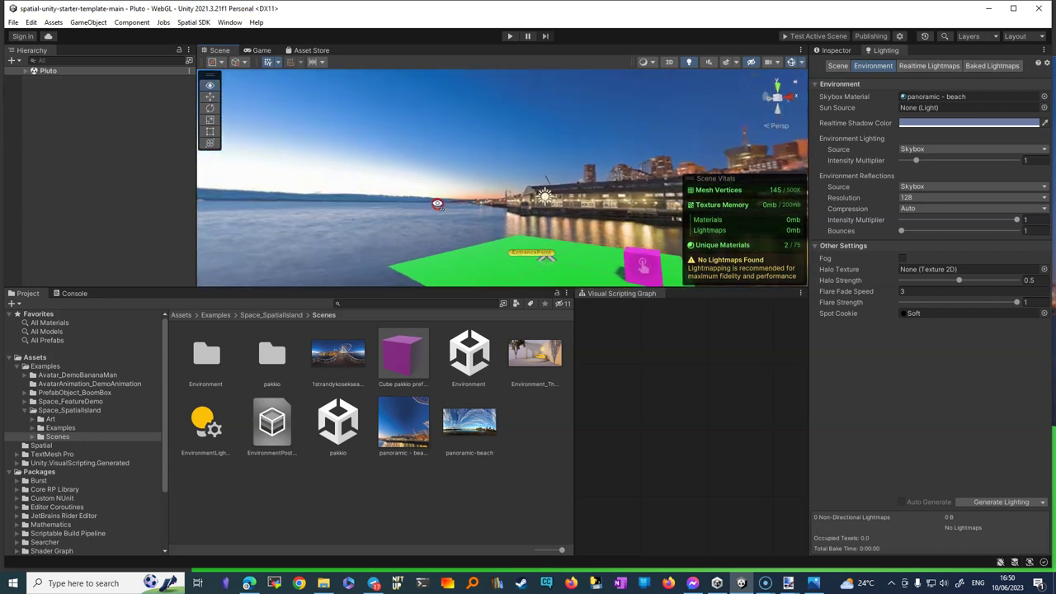